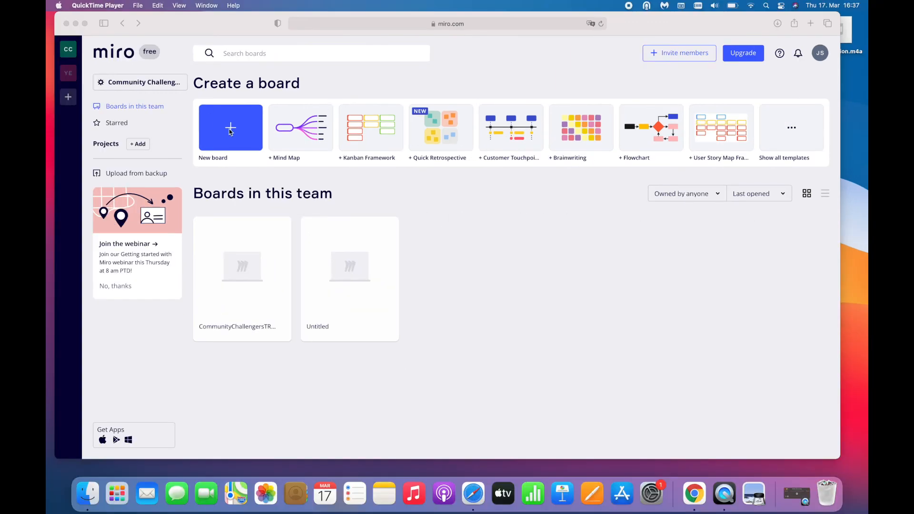
- Create a new shared board in the team and dismiss the template picker to start with a blank canvas
click(231, 132)
click(231, 132)
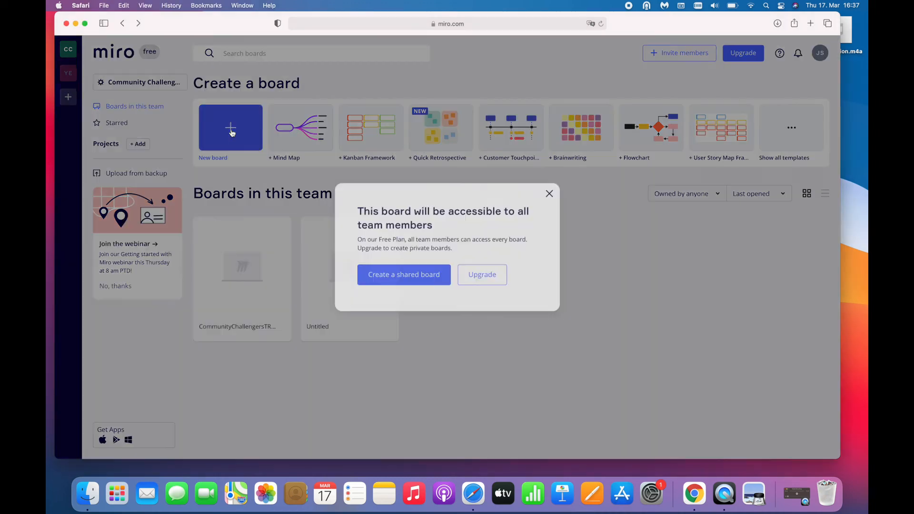
click(406, 279)
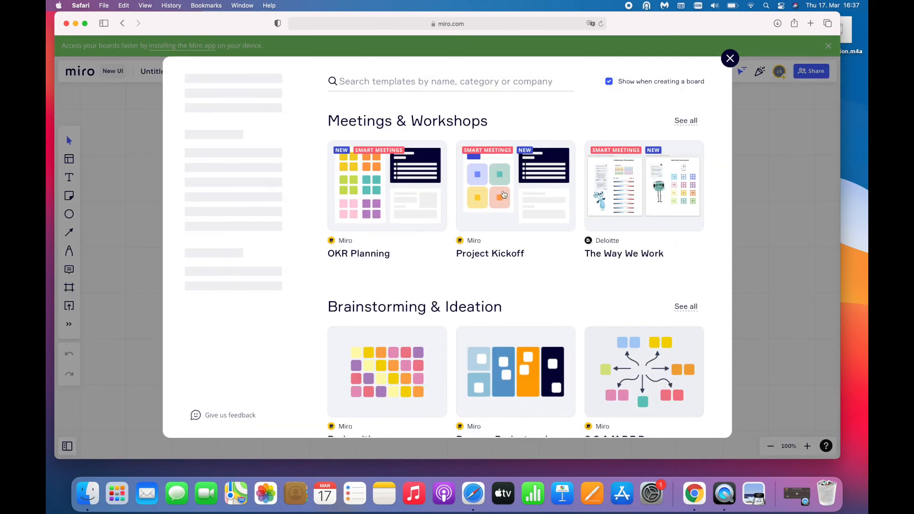
click(729, 58)
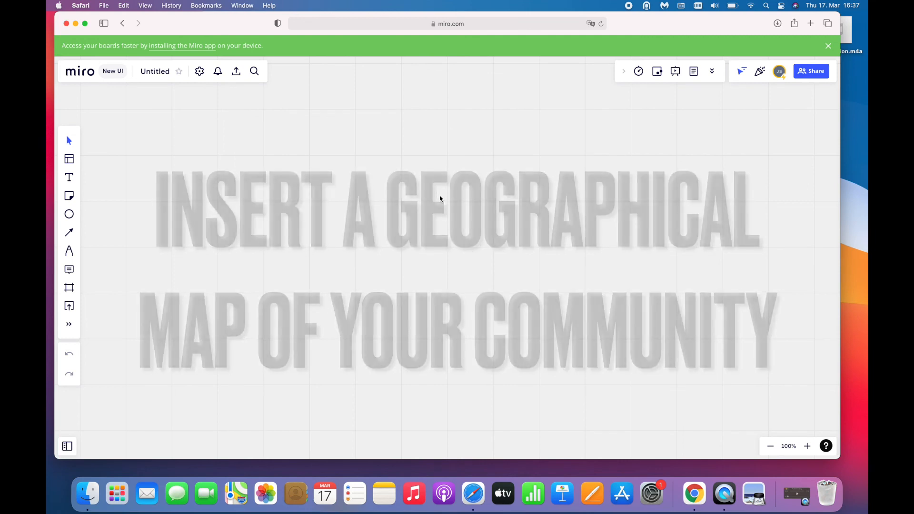
- Move the browser window aside and examine the city map screenshot and the hand-drawn map IMG_2089.jpg stored on the desktop
drag(218, 24, 271, 27)
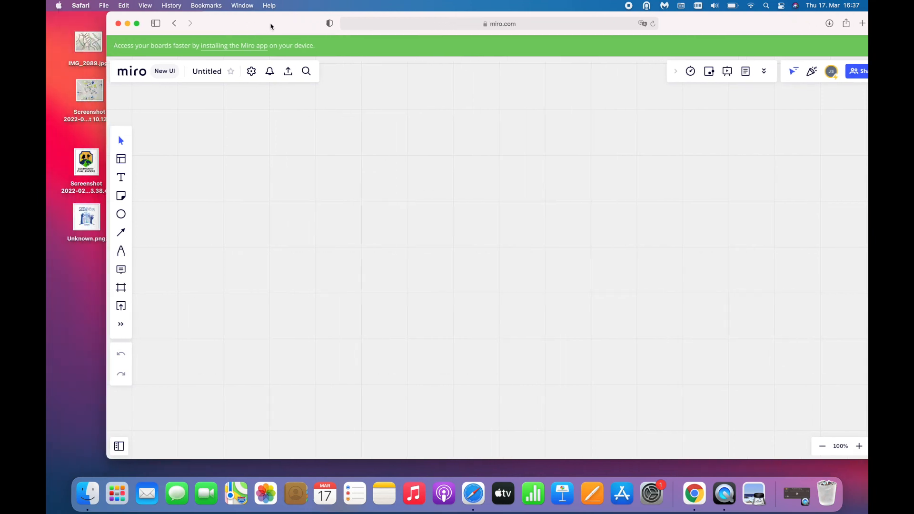
click(90, 93)
double_click(89, 93)
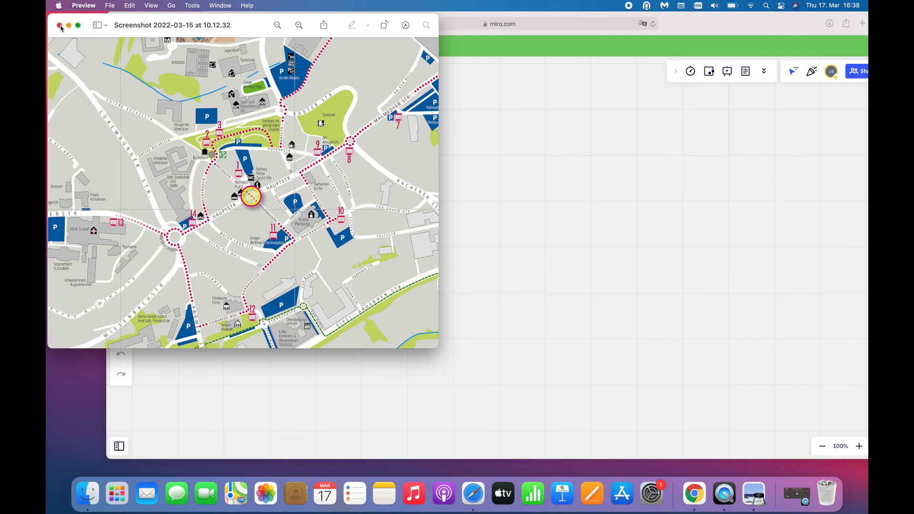
click(60, 25)
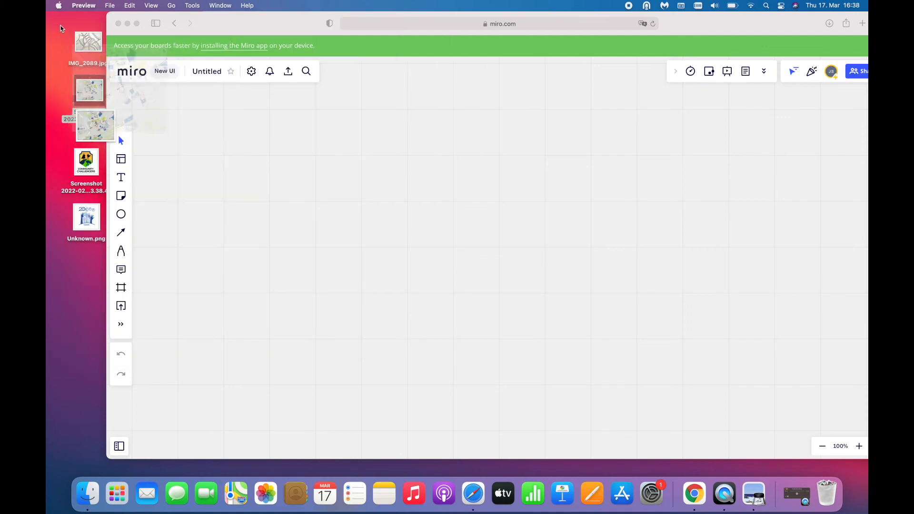
double_click(90, 44)
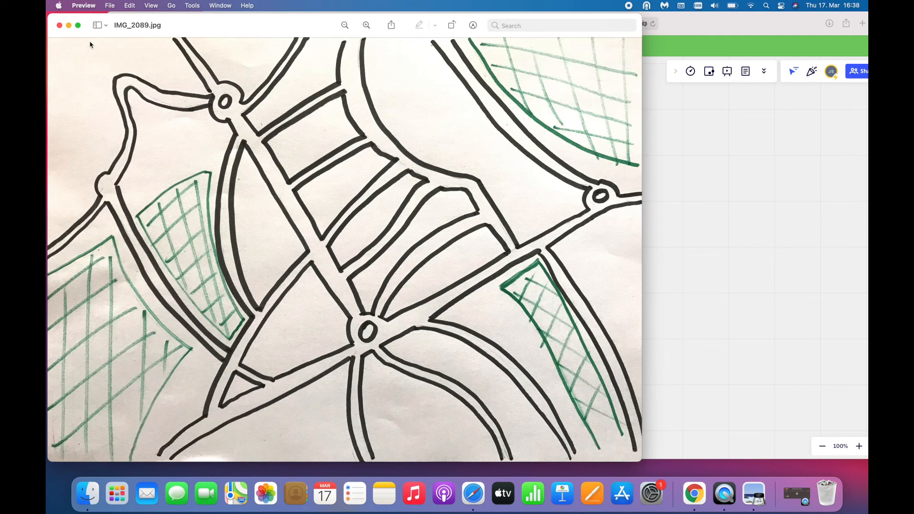
click(60, 26)
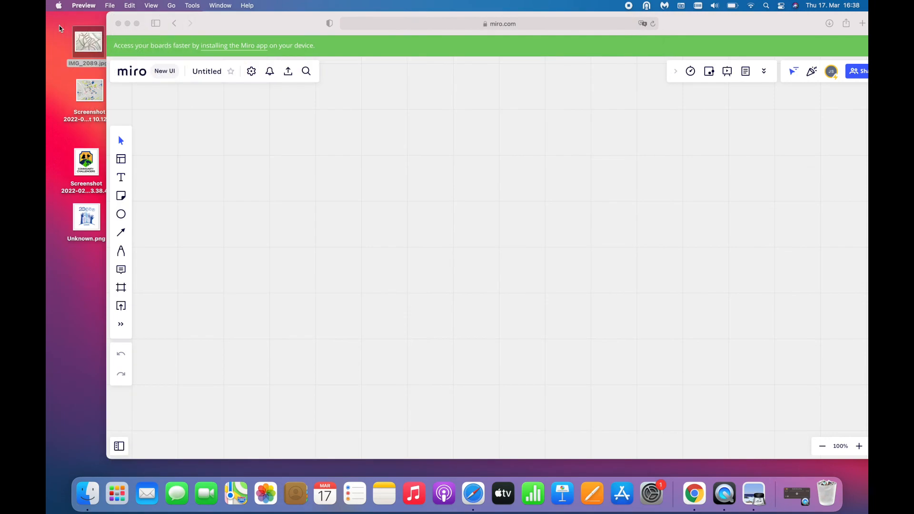
- Insert the hand-drawn map IMG_2089.jpg from the desktop onto the board and move the browser window back
drag(91, 44, 445, 217)
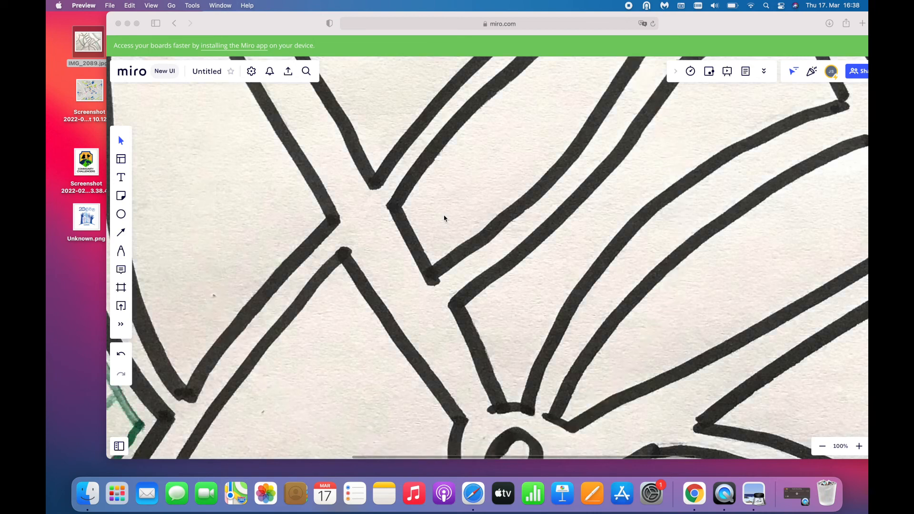
drag(726, 24, 670, 26)
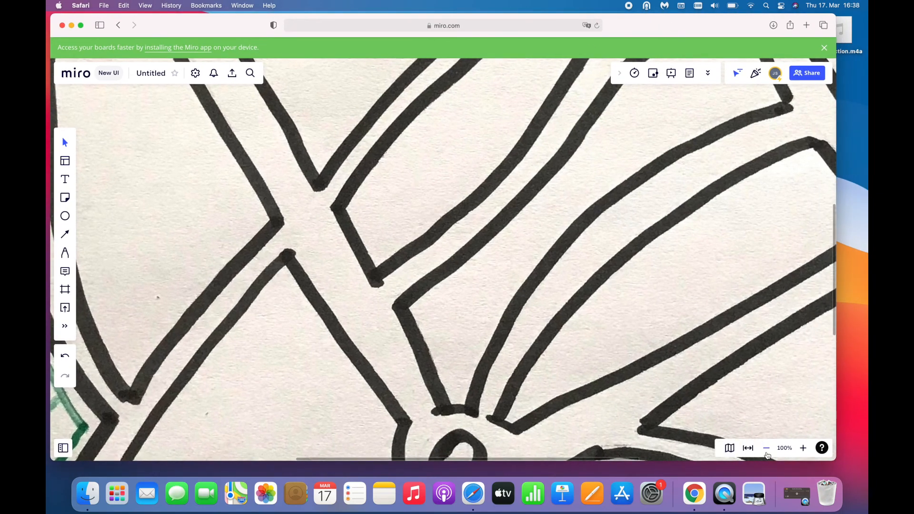
click(766, 449)
click(767, 449)
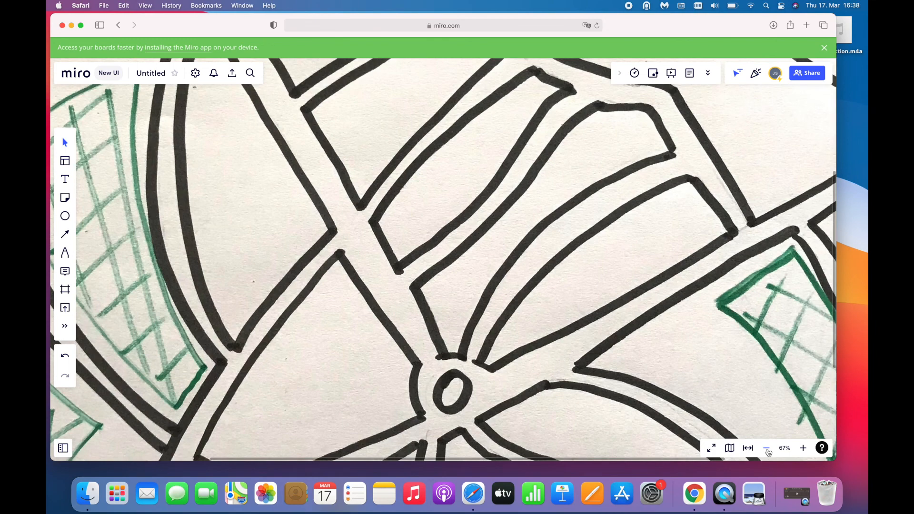
click(767, 449)
click(767, 449)
click(767, 449)
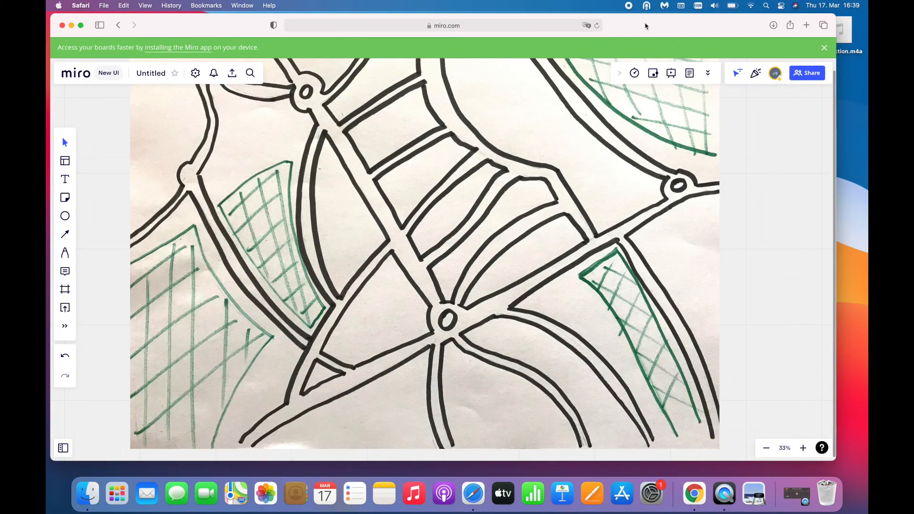
drag(645, 26, 666, 26)
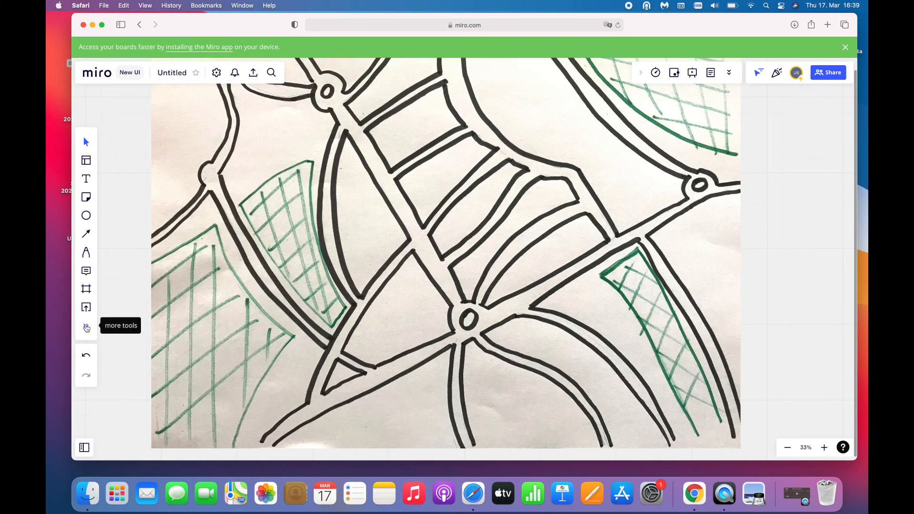
- Find a "train station" icon with IconFinder and place the station building in the triangular block southwest of the central roundabout
click(87, 328)
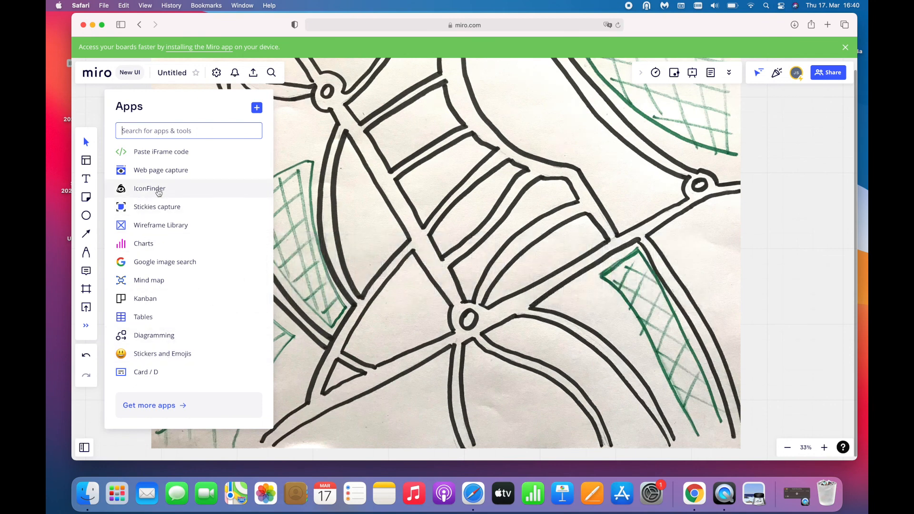
click(159, 191)
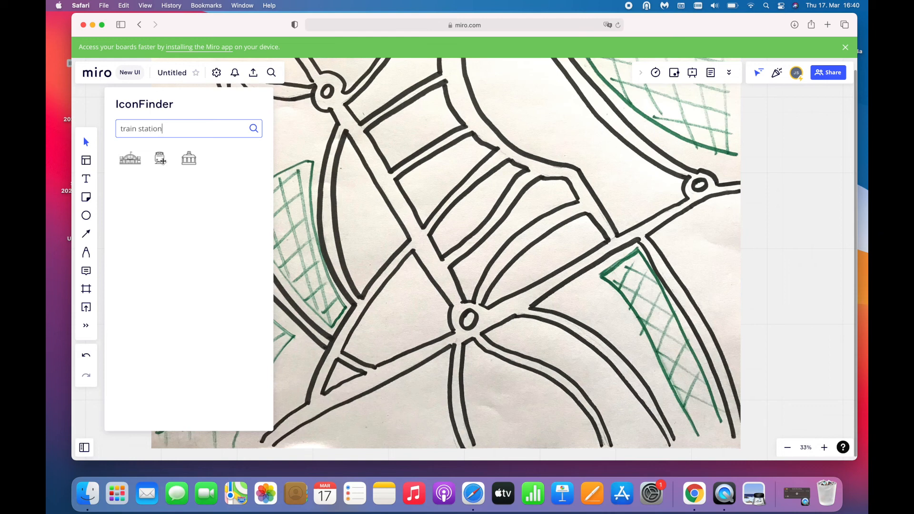
drag(159, 159, 312, 209)
drag(127, 158, 382, 346)
- Add the text label "train station" directly below the station icon
click(94, 183)
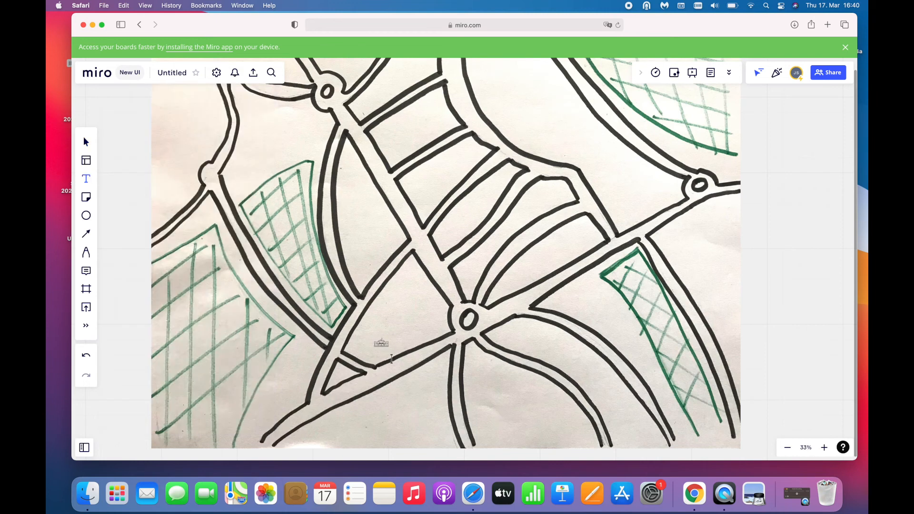
click(374, 350)
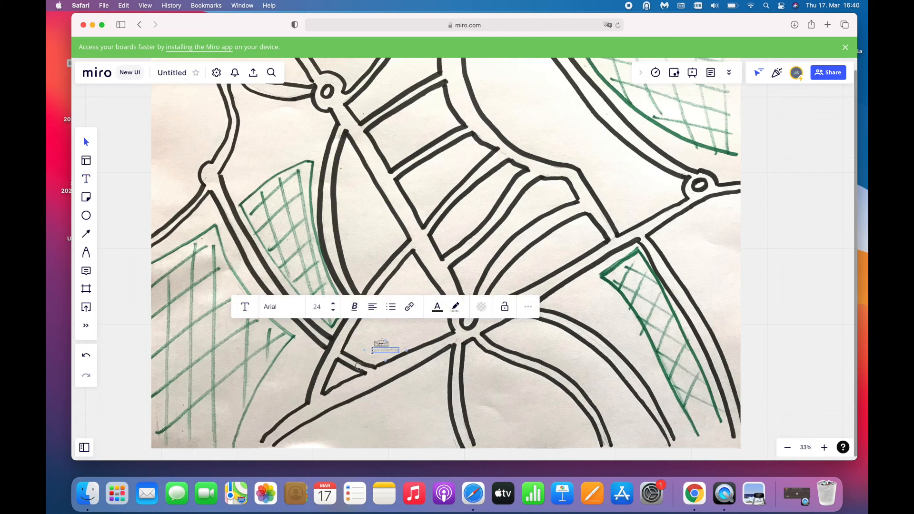
text(train station)
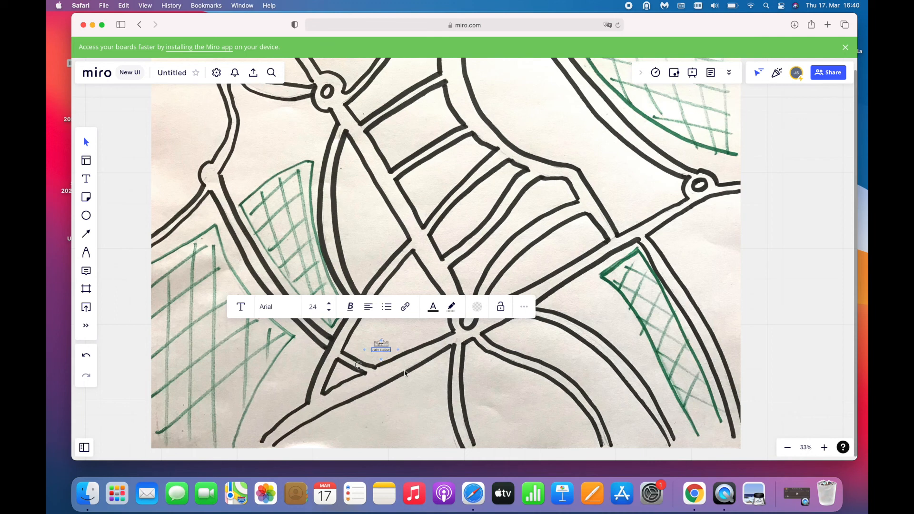
click(437, 394)
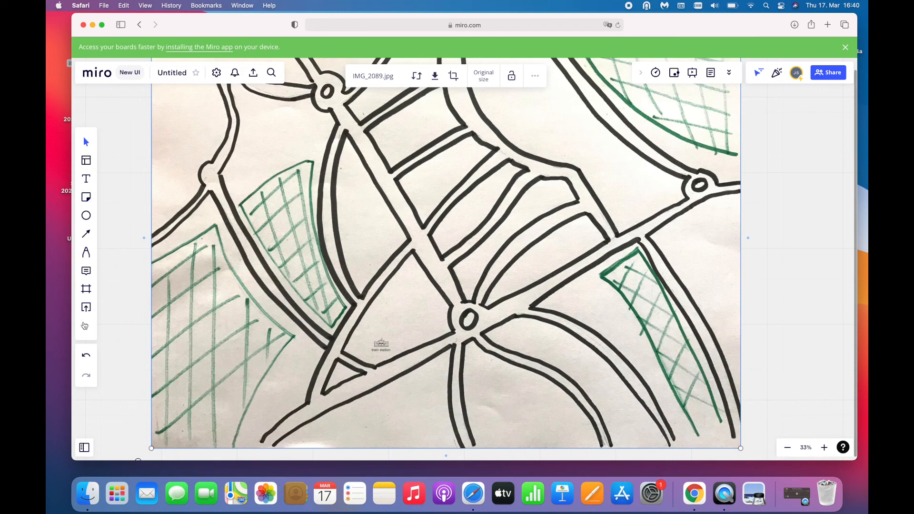
- Find a "church" icon with IconFinder and place it in the second block along the diagonal main road
click(85, 324)
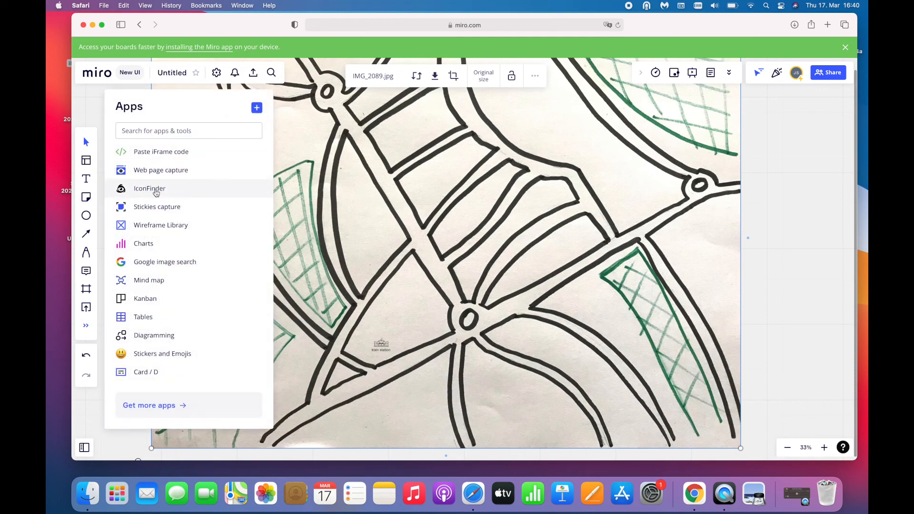
click(155, 189)
drag(165, 127, 67, 129)
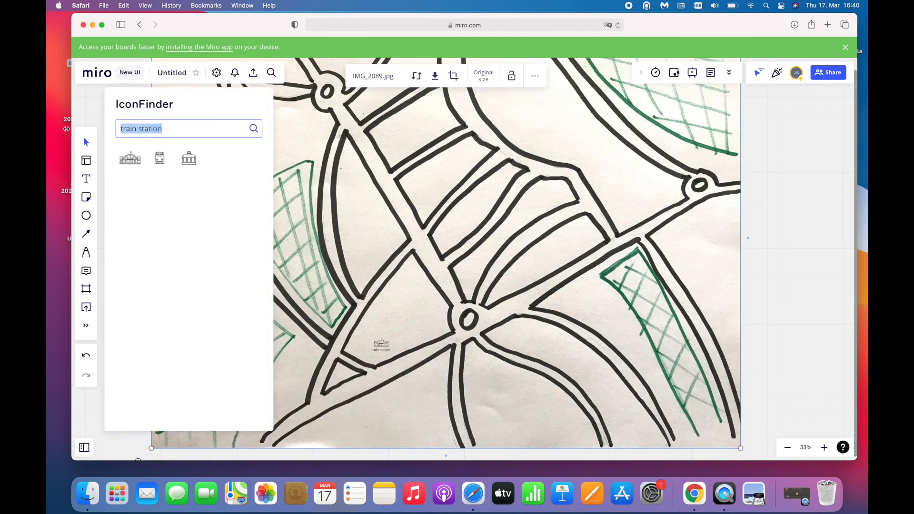
text(church)
key(Return)
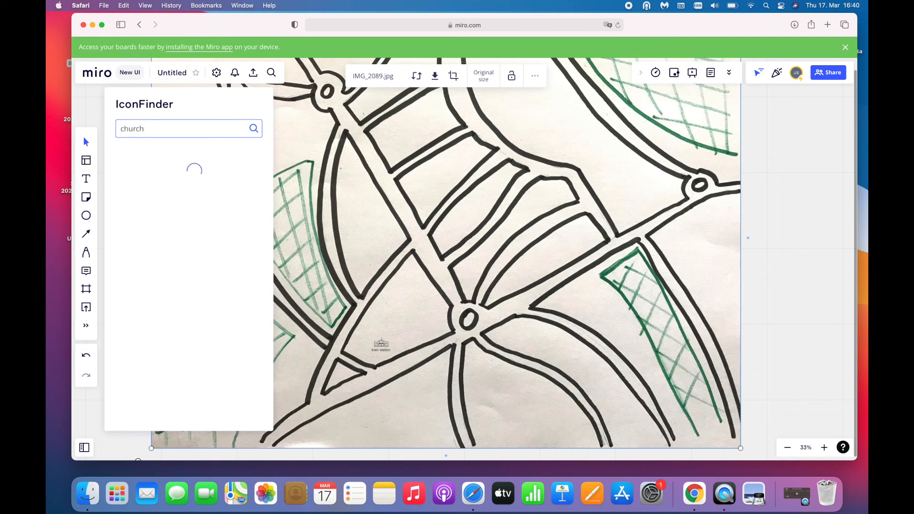
drag(131, 191, 412, 179)
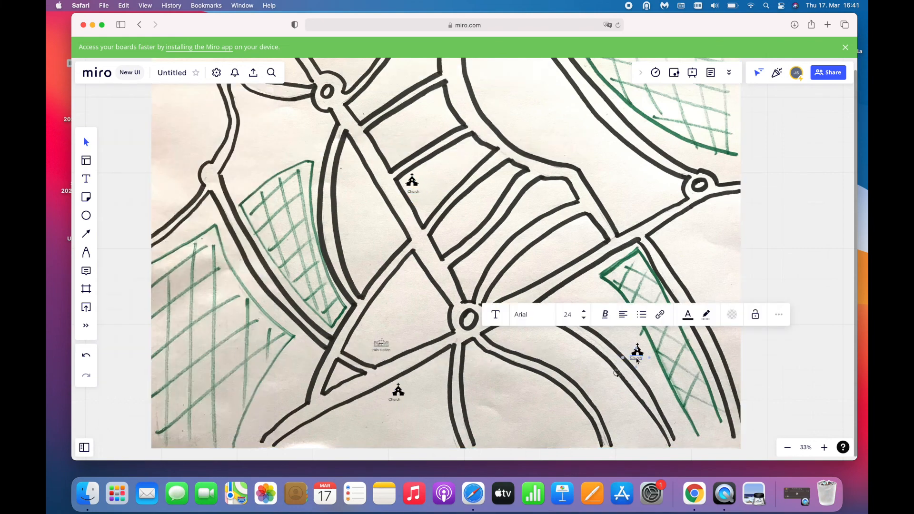
- Search IconFinder for "School"
text(School)
key(Return)
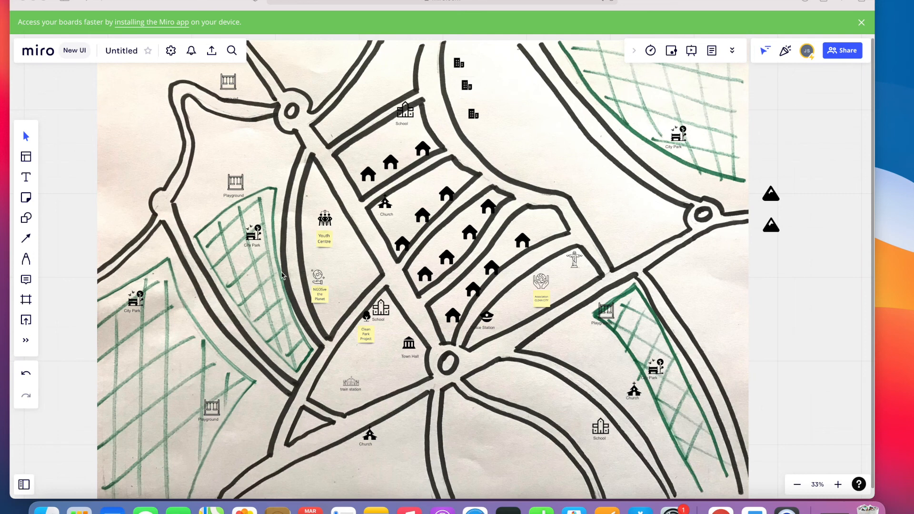
- Find a "bicycle" icon with IconFinder and place it on the map northwest of the upper school, near the roundabout
click(27, 343)
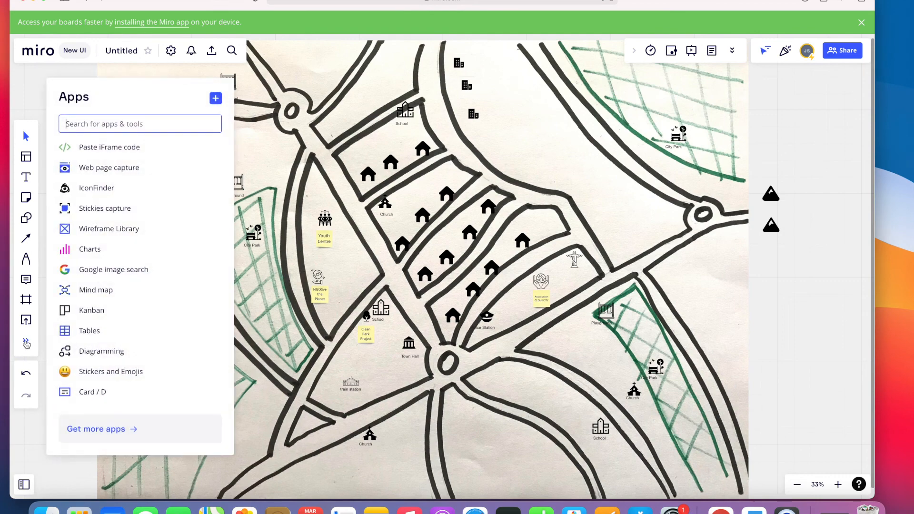
click(93, 190)
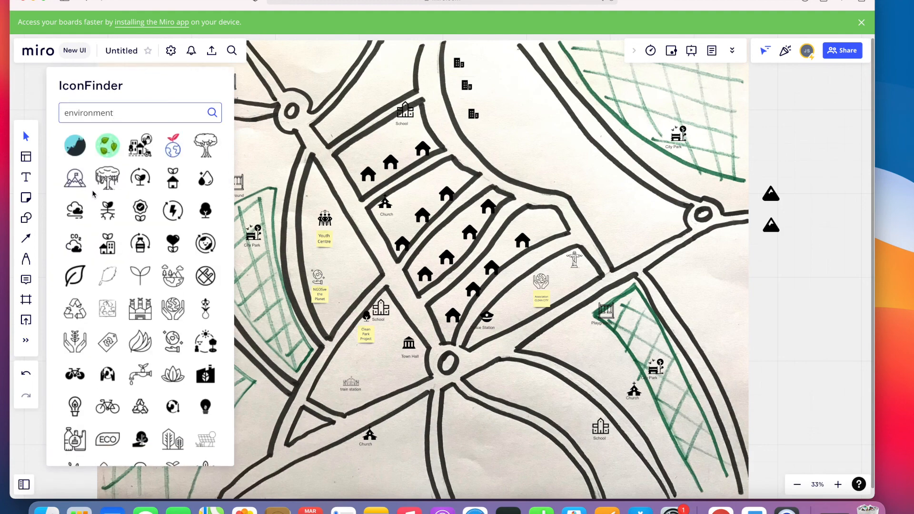
key(BackSpace)
key(BackSpace)
key(BackSpace)
key(BackSpace)
key(BackSpace)
key(BackSpace)
key(BackSpace)
key(BackSpace)
key(BackSpace)
key(BackSpace)
key(BackSpace)
text(bicicle)
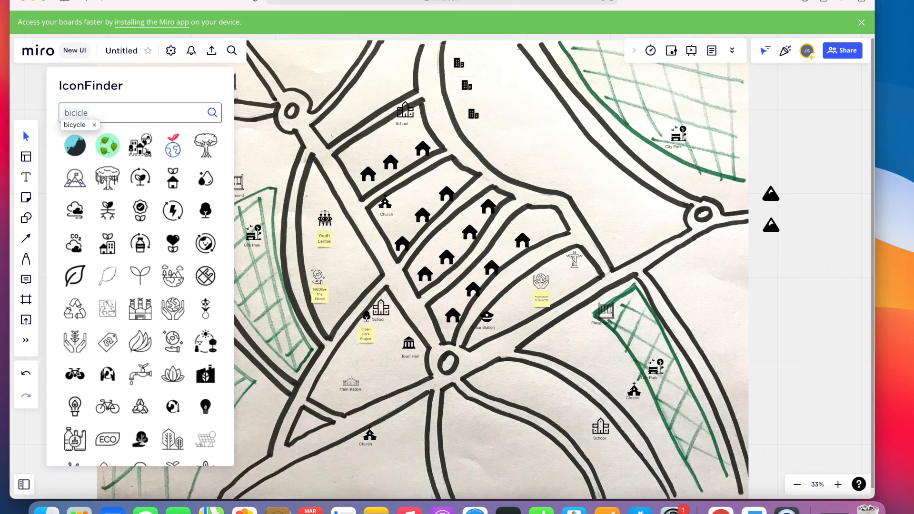
click(80, 125)
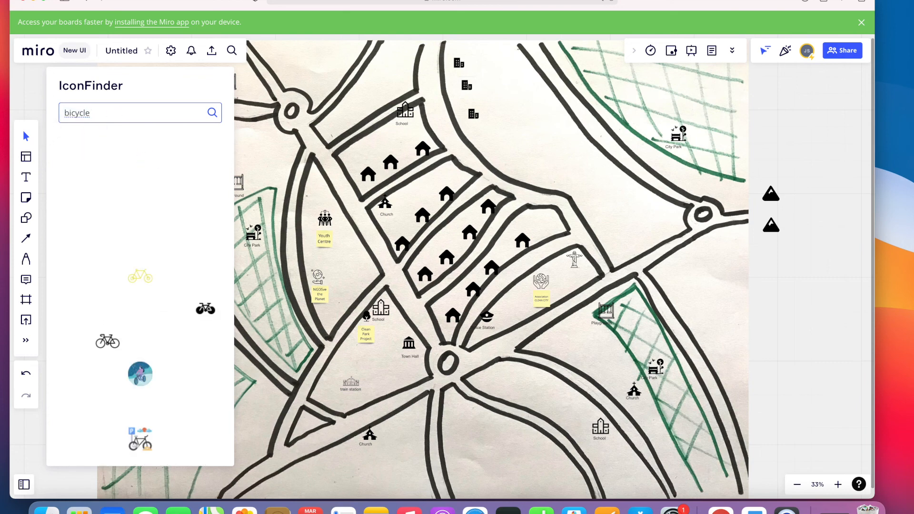
drag(206, 144, 360, 88)
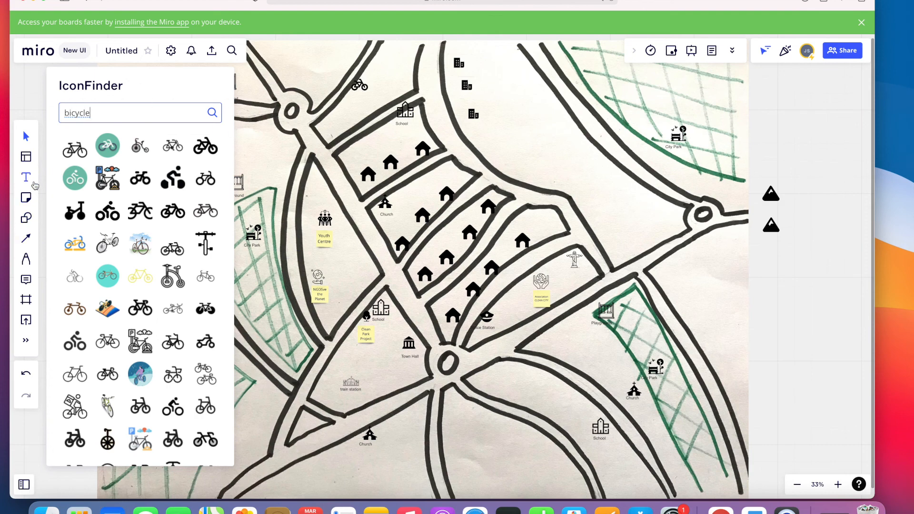
- Add a sticky note reading "Bike my City" and position it just below the bicycle icon
click(26, 200)
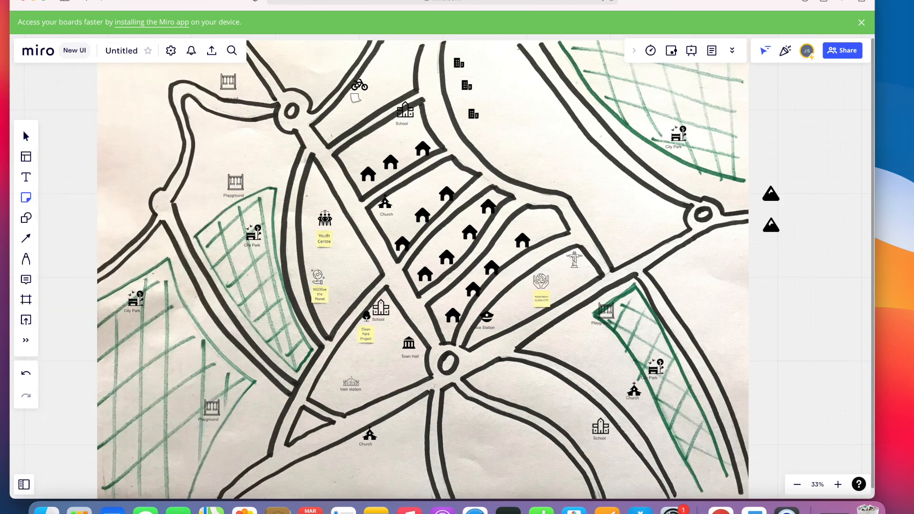
click(359, 98)
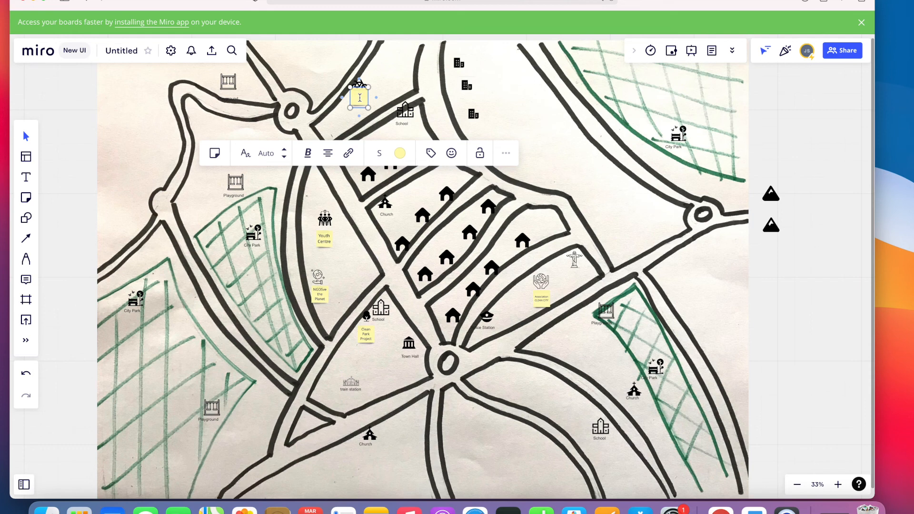
text(Bike my City)
click(387, 81)
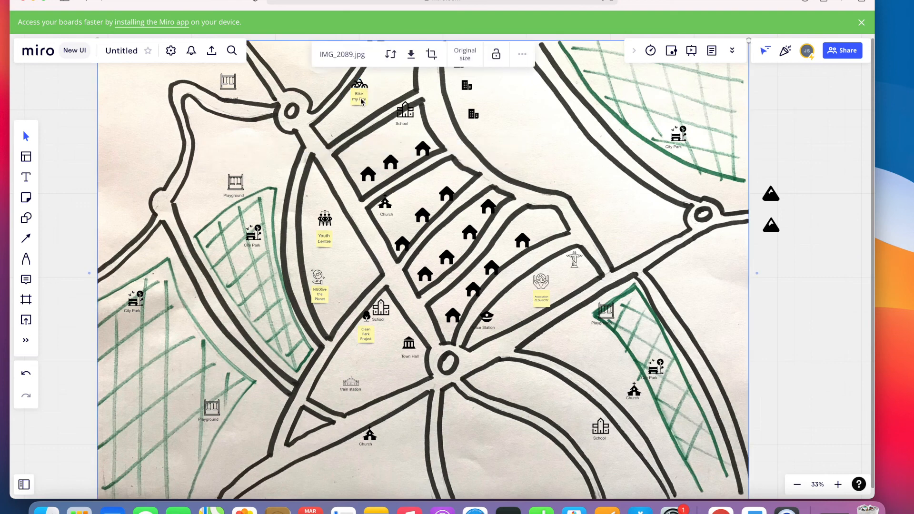
drag(362, 101, 360, 106)
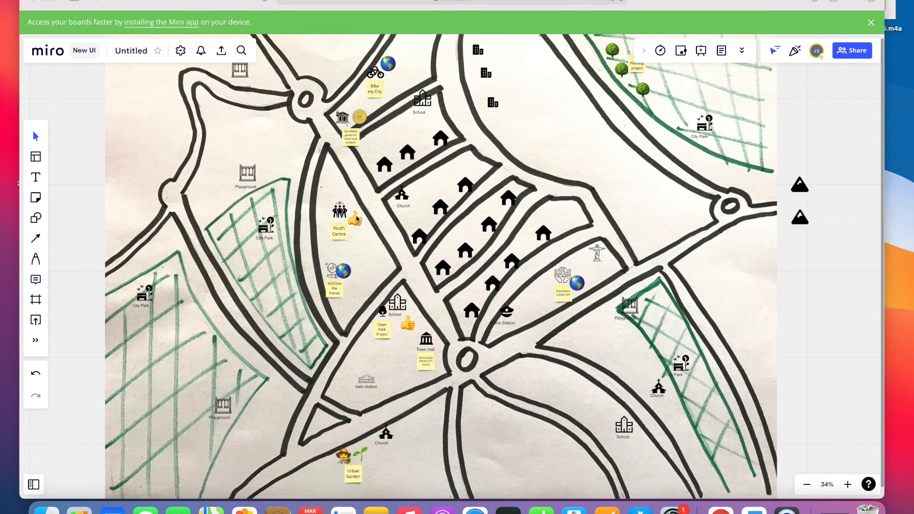
click(36, 344)
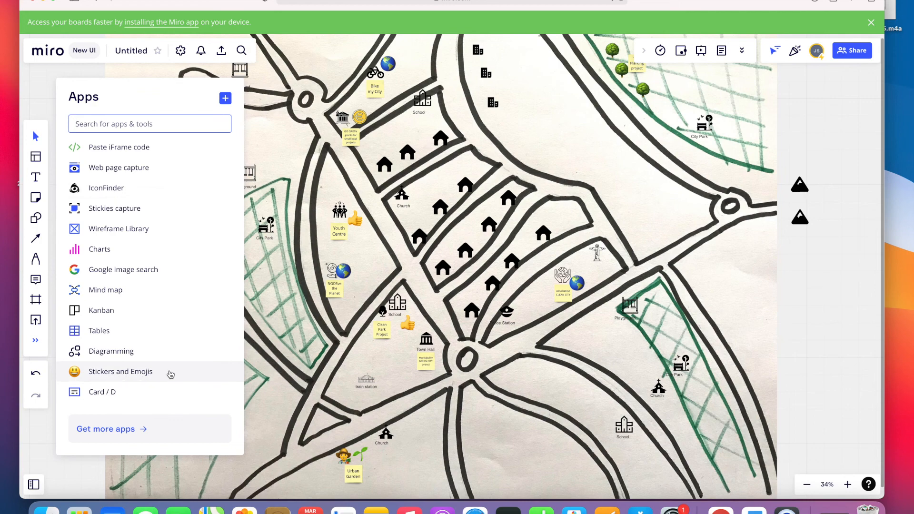
click(377, 267)
scroll(382, 147, up, 5)
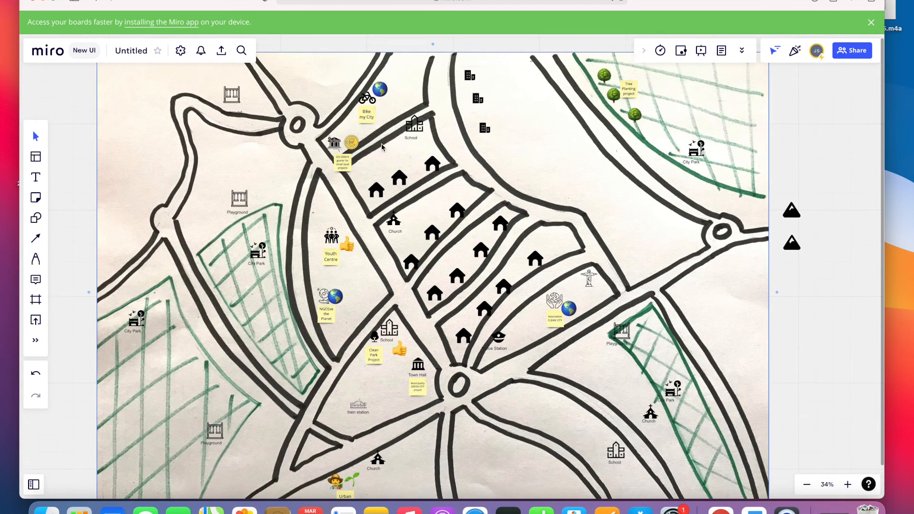
- Examine the project notes in the map's western and southern blocks, from the GO GREEN grants to the Urban Garden
scroll(385, 148, up, 2)
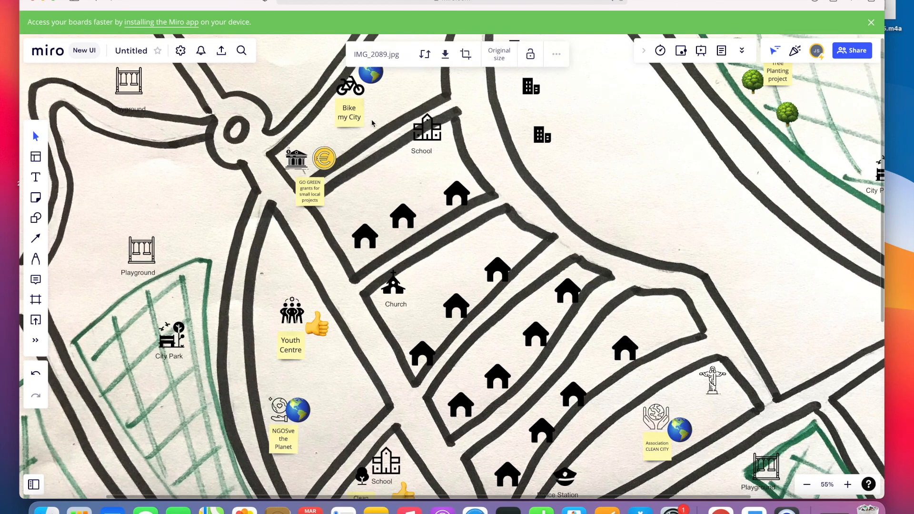
scroll(372, 123, down, 2)
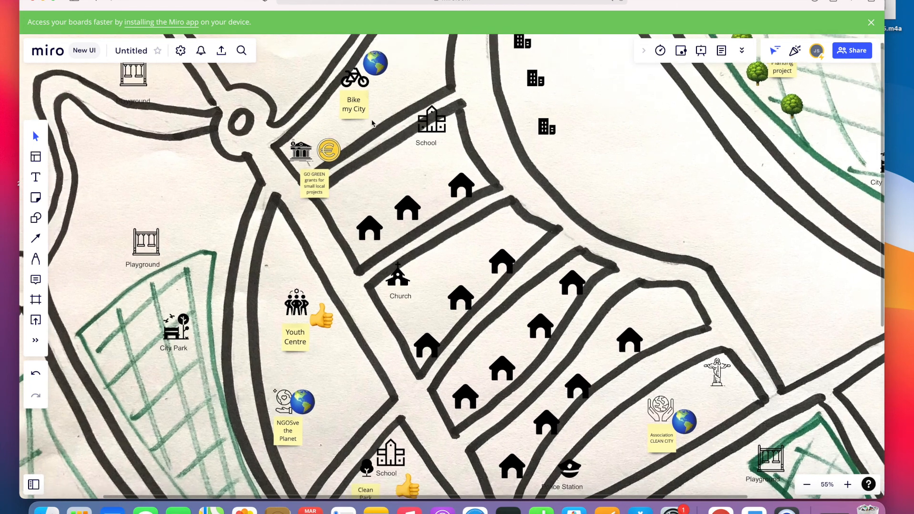
scroll(373, 123, down, 3)
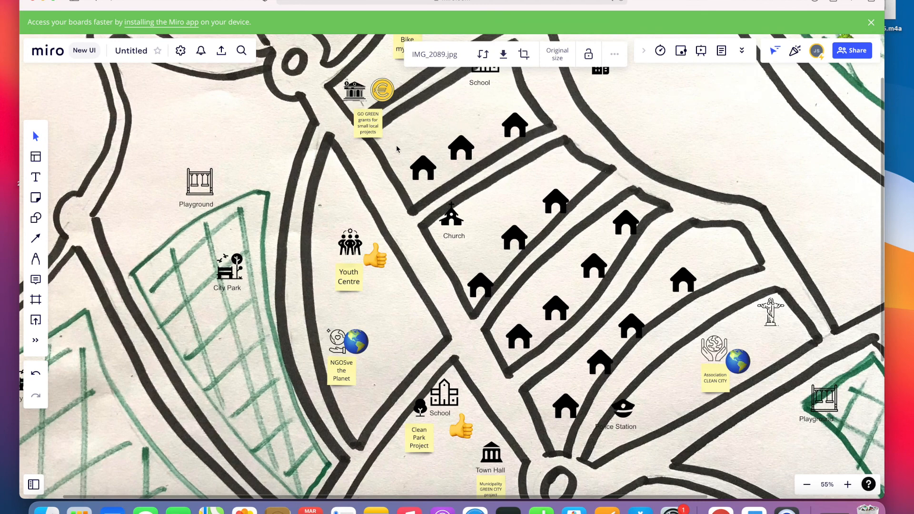
scroll(396, 148, up, 2)
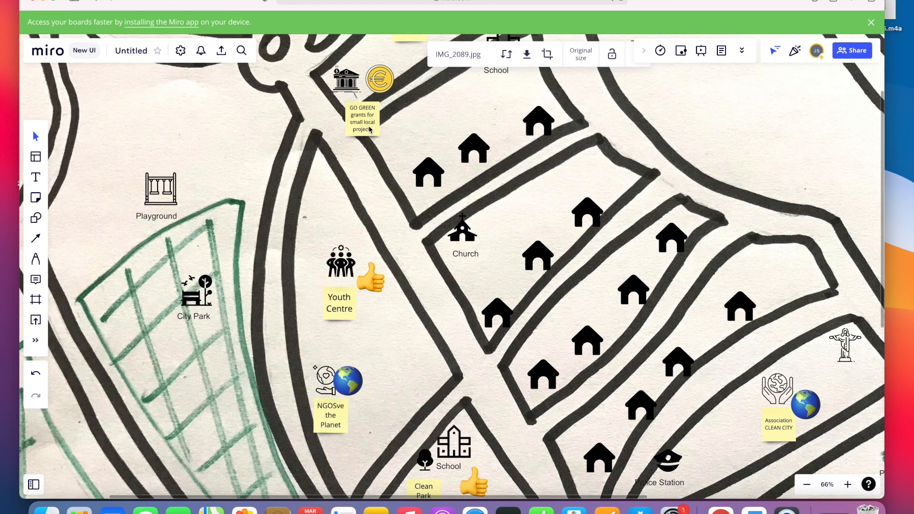
scroll(369, 129, down, 3)
scroll(369, 129, down, 5)
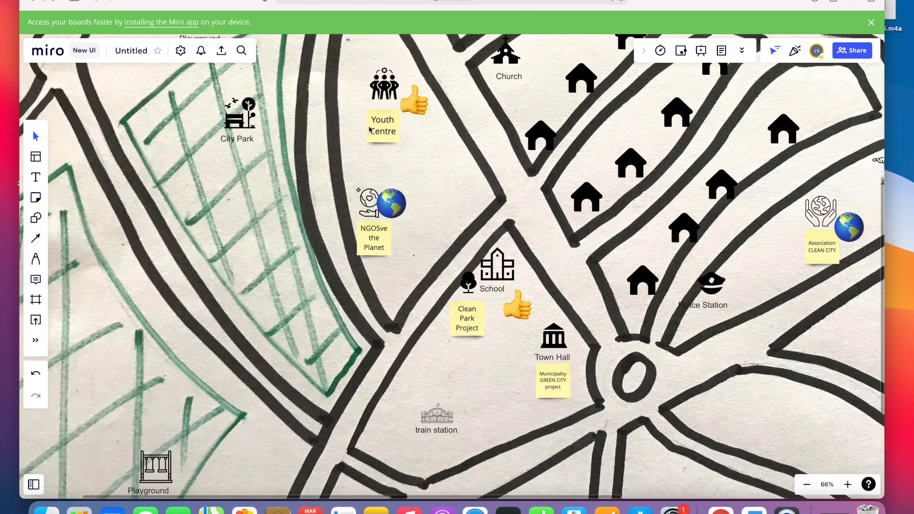
scroll(369, 129, right, 4)
scroll(369, 129, down, 2)
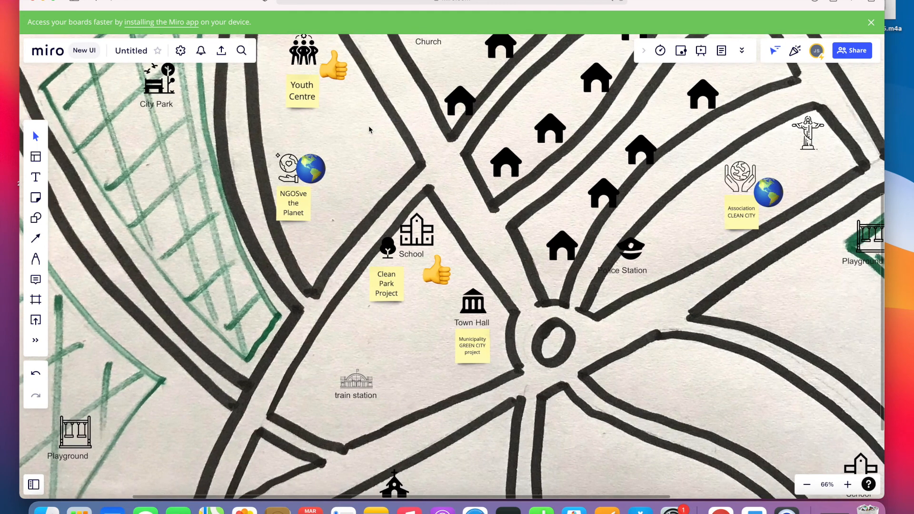
scroll(370, 129, right, 2)
scroll(369, 129, down, 1)
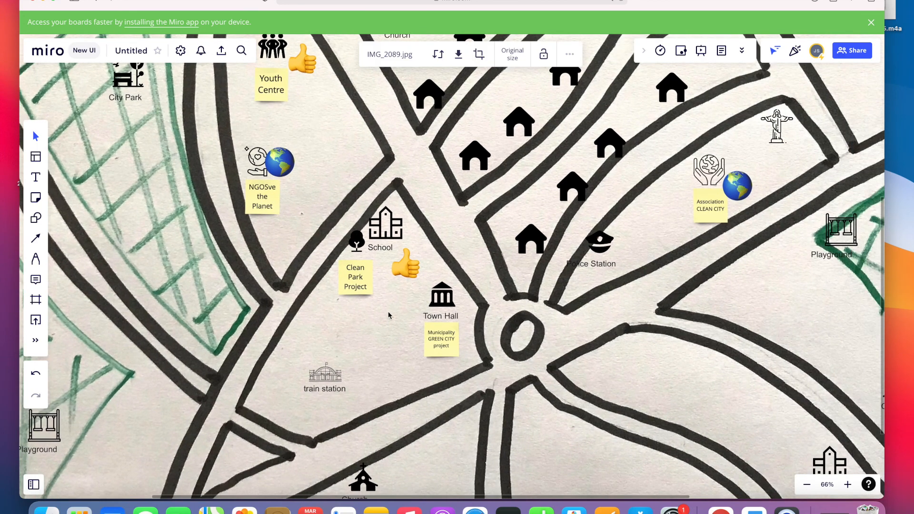
scroll(389, 323, down, 4)
scroll(389, 322, right, 1)
scroll(389, 323, down, 2)
scroll(389, 323, right, 1)
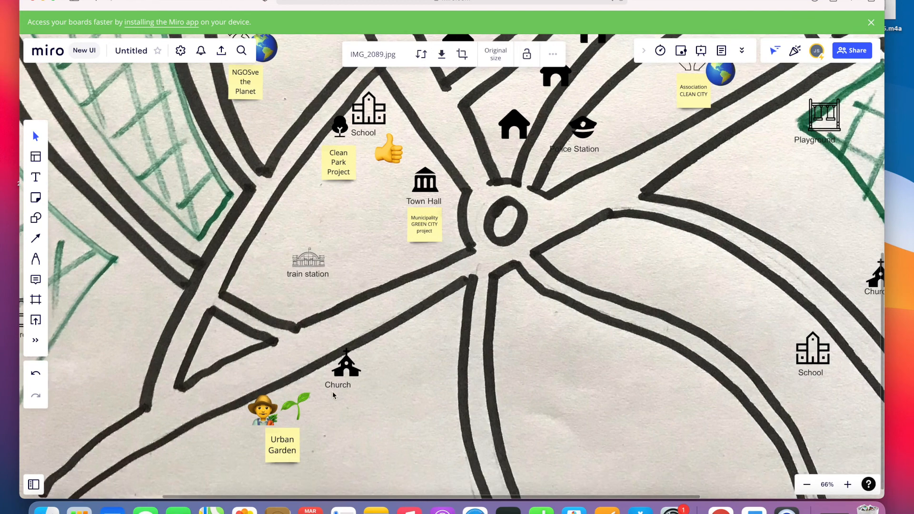
- Review the central and eastern areas of the map, from Association CLEAN CITY up to the Tree Planting project
scroll(515, 280, up, 1)
scroll(515, 279, right, 1)
scroll(516, 279, up, 6)
scroll(515, 279, right, 3)
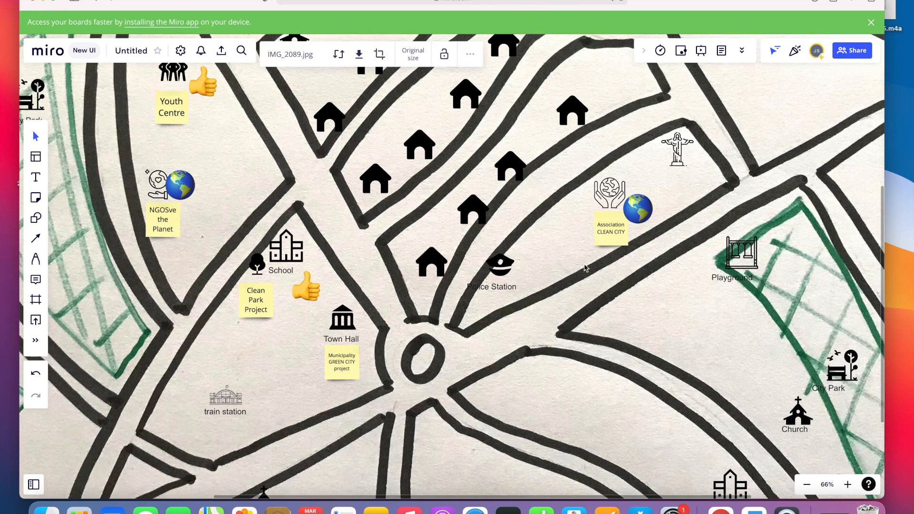
scroll(687, 207, up, 6)
scroll(688, 207, right, 2)
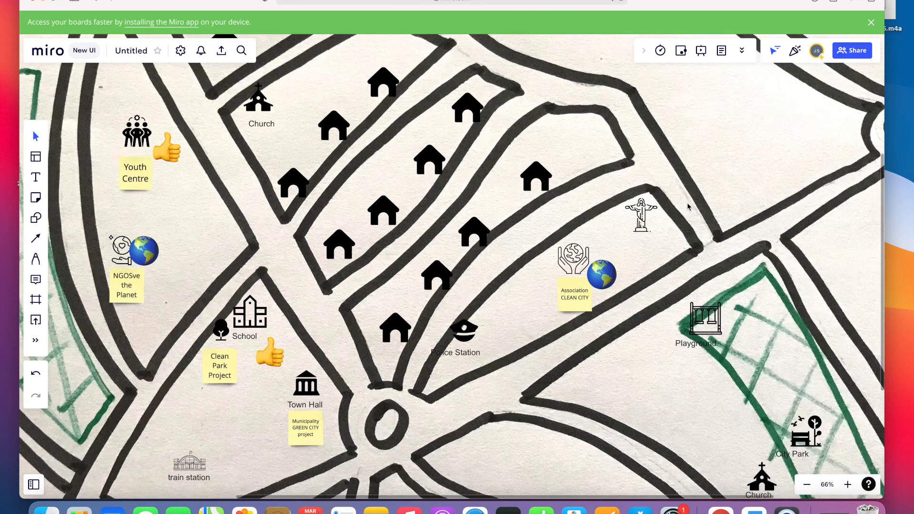
scroll(687, 207, up, 5)
scroll(688, 207, right, 1)
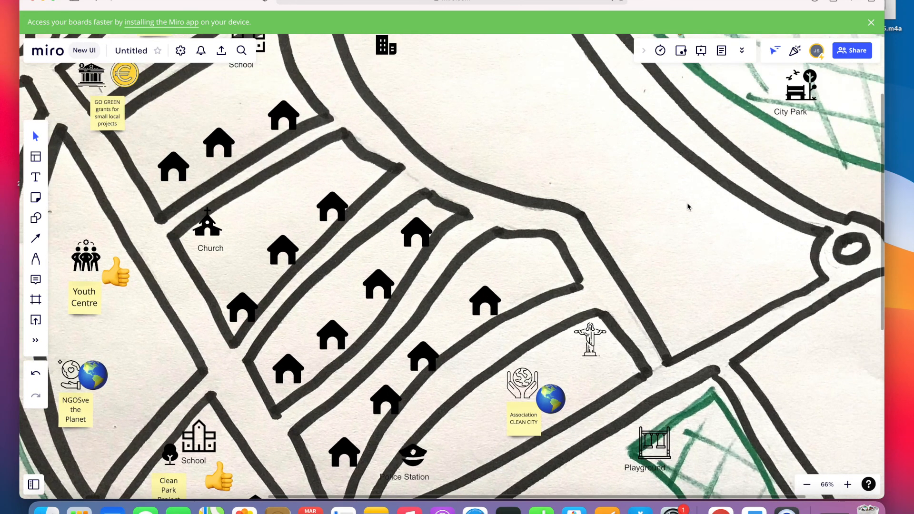
scroll(688, 207, up, 5)
scroll(688, 207, left, 2)
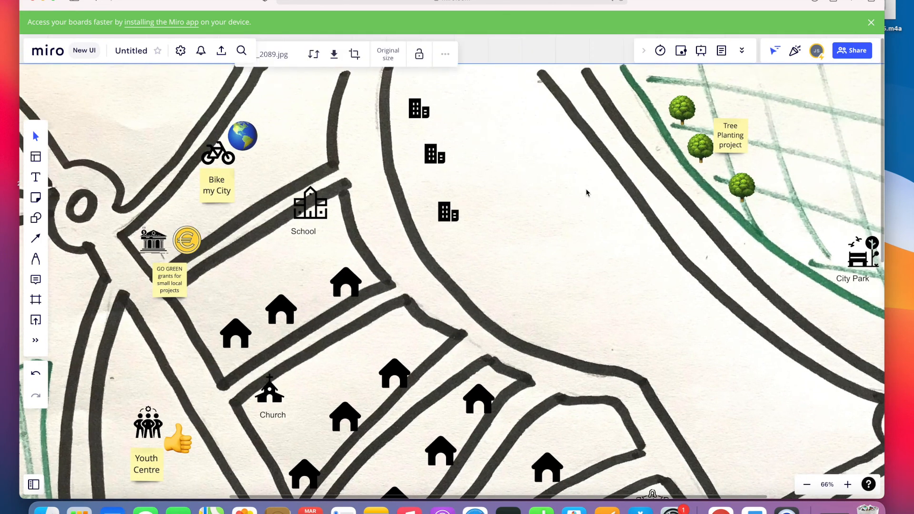
- Look over the whole community map at overview scale to check how its places and projects are distributed
scroll(587, 192, down, 5)
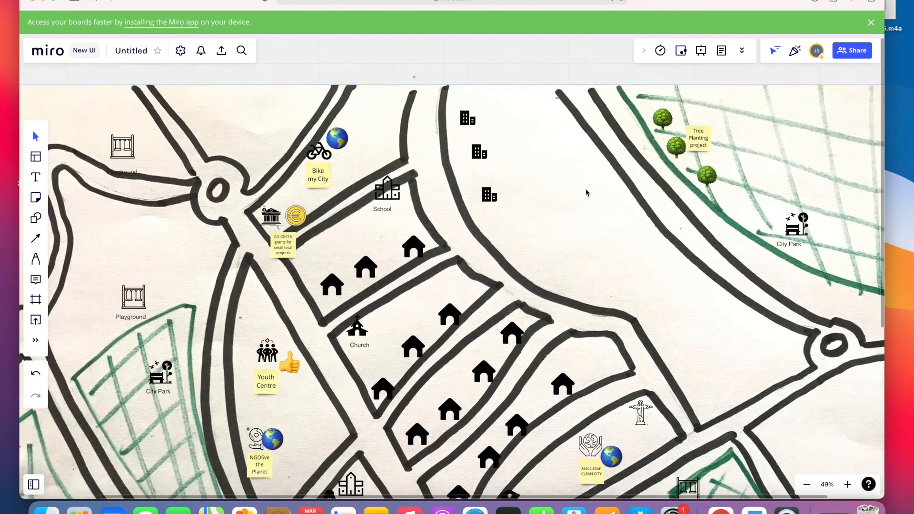
scroll(586, 193, down, 3)
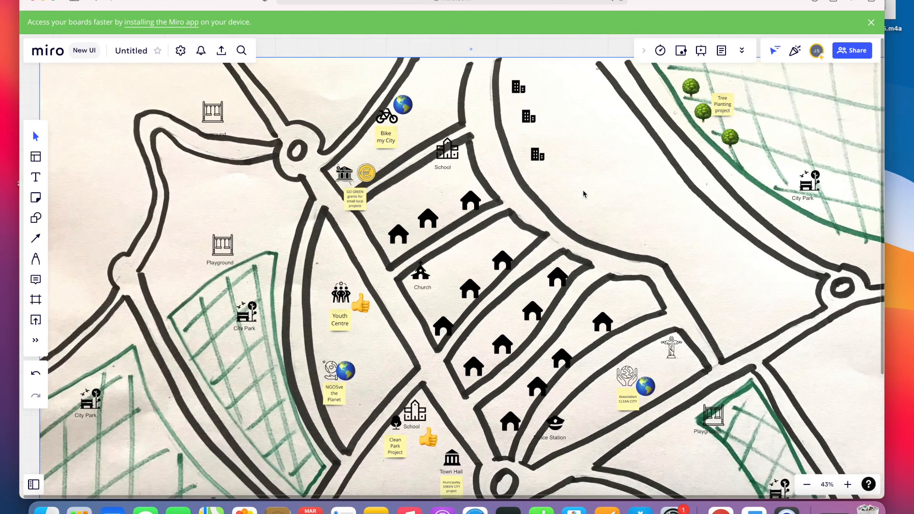
scroll(583, 193, down, 2)
scroll(583, 194, down, 2)
scroll(579, 195, down, 2)
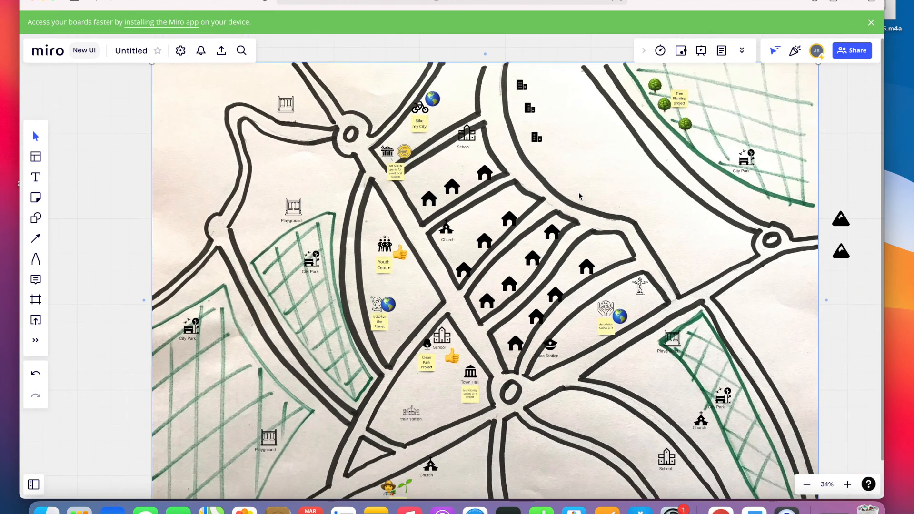
scroll(579, 195, down, 2)
scroll(579, 196, right, 2)
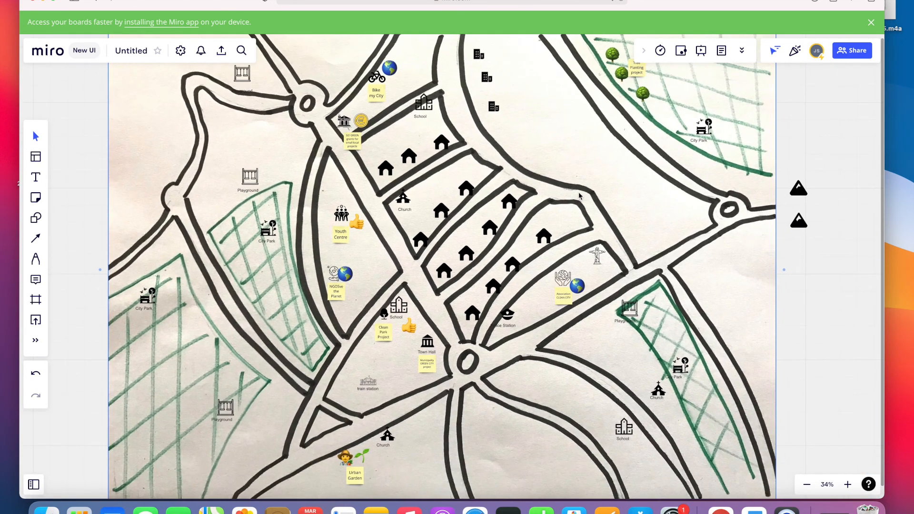
scroll(579, 195, left, 3)
right_click(579, 194)
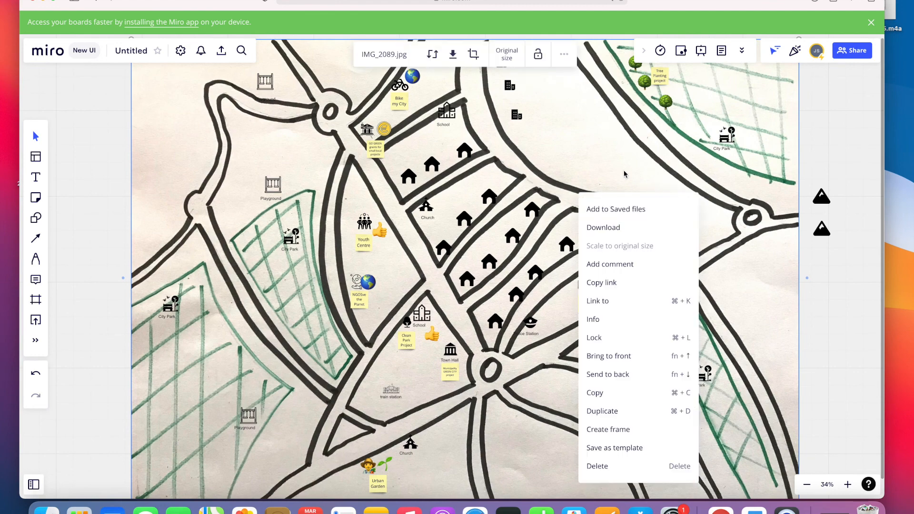
click(606, 166)
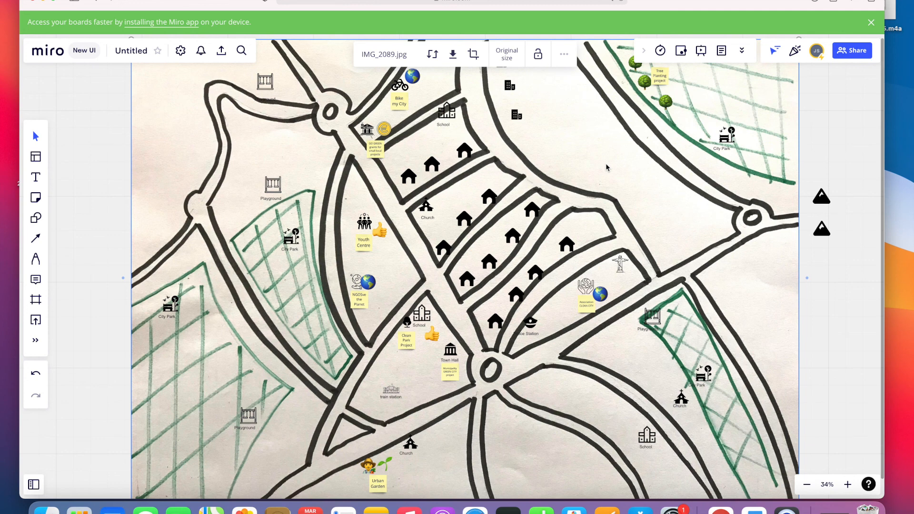
scroll(606, 168, down, 2)
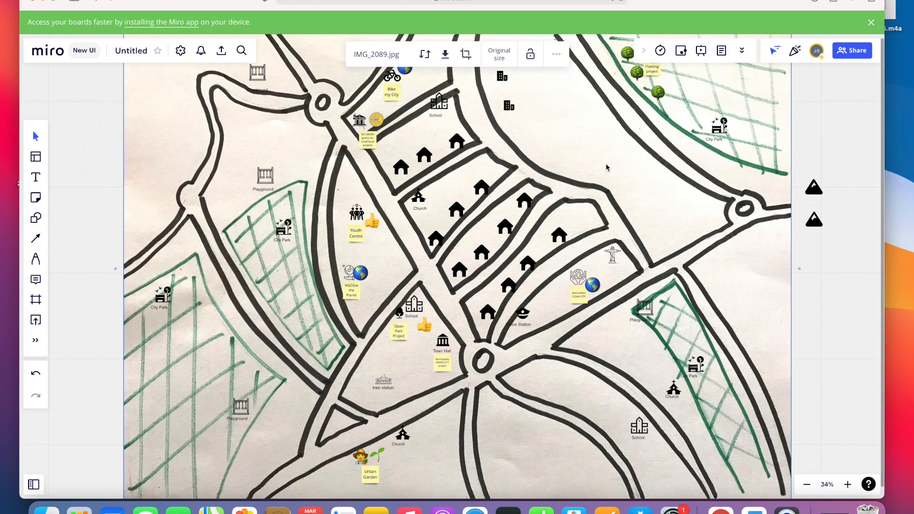
scroll(606, 167, up, 2)
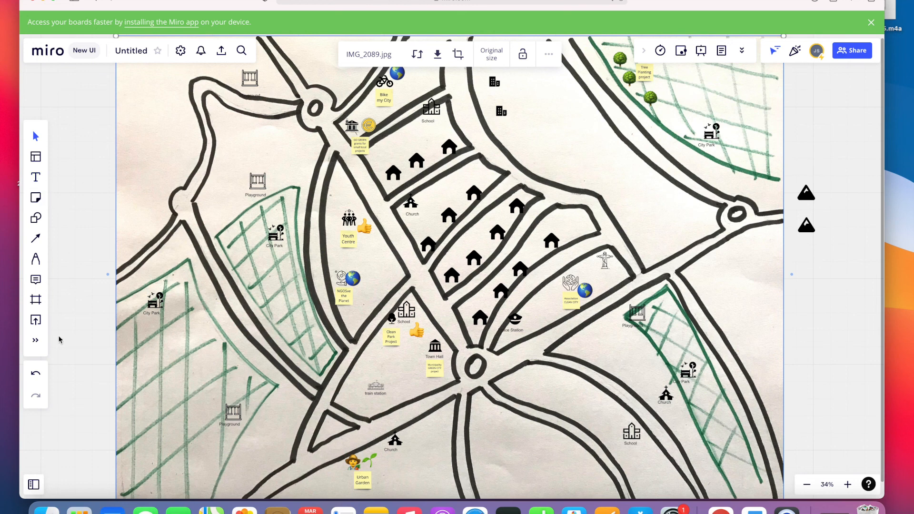
- Find a "factory" icon with IconFinder and place it in the open area northeast of the housing blocks, beside the curved road
click(35, 341)
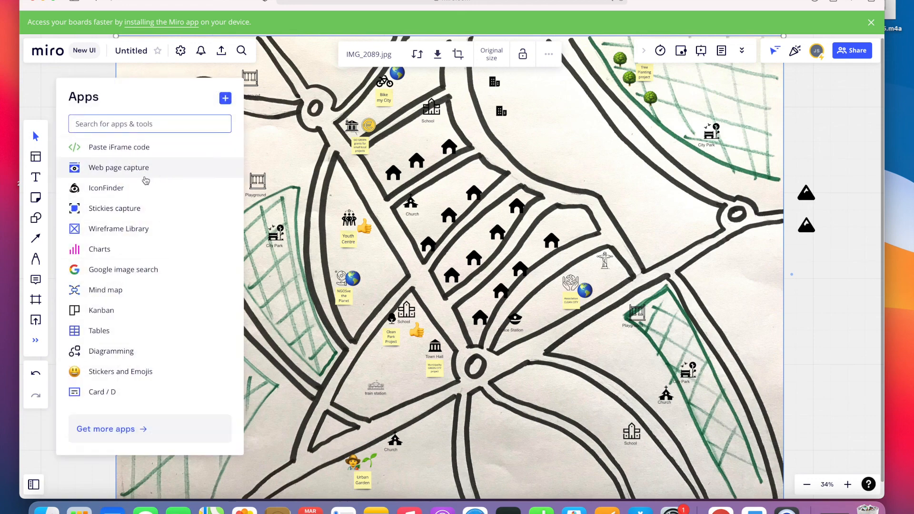
click(106, 188)
double_click(81, 112)
key(BackSpace)
text(factory)
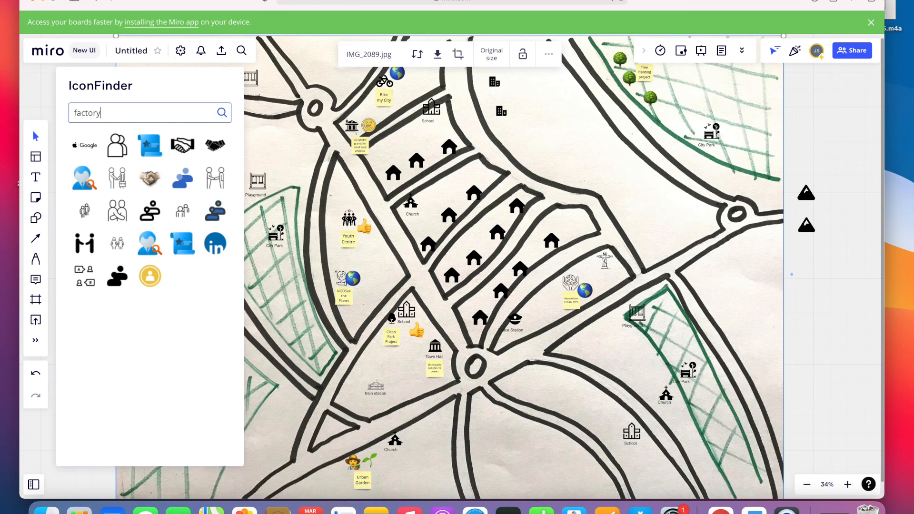
key(Return)
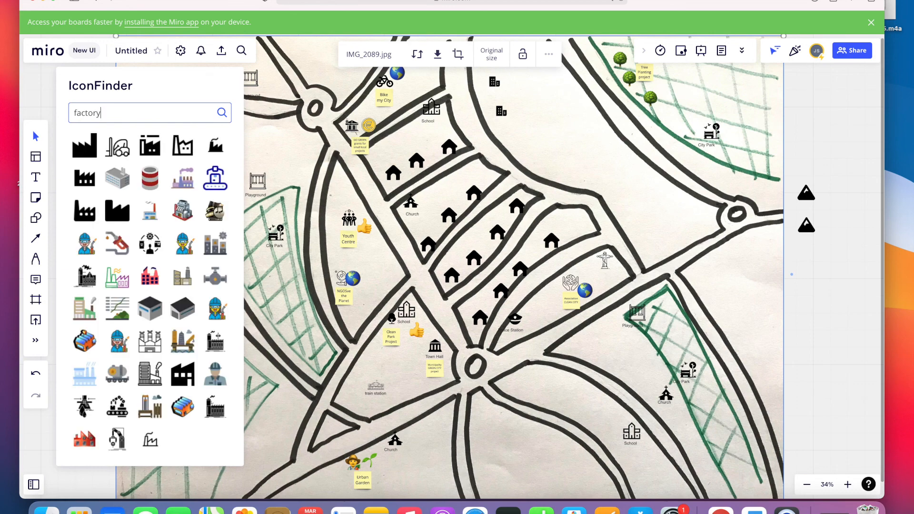
drag(84, 149, 567, 162)
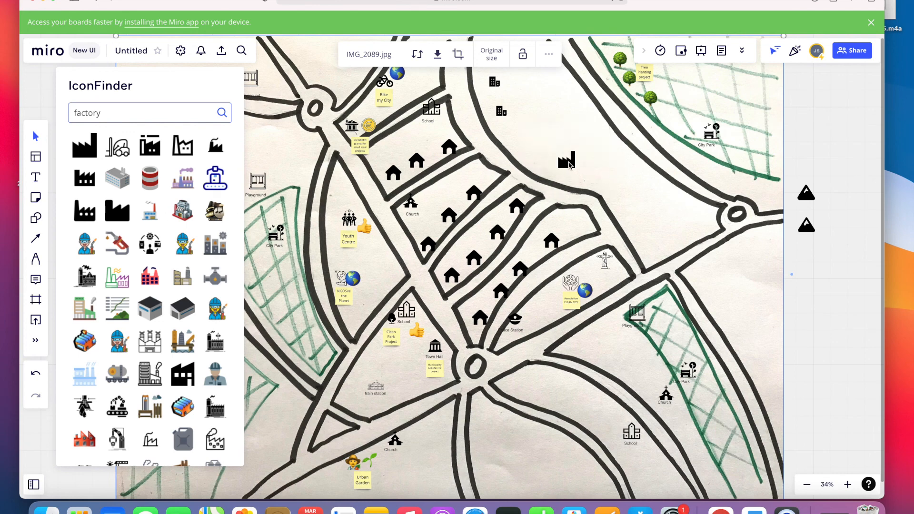
- Add two copies of the factory icon southeast of the first one, following the curved road
click(569, 164)
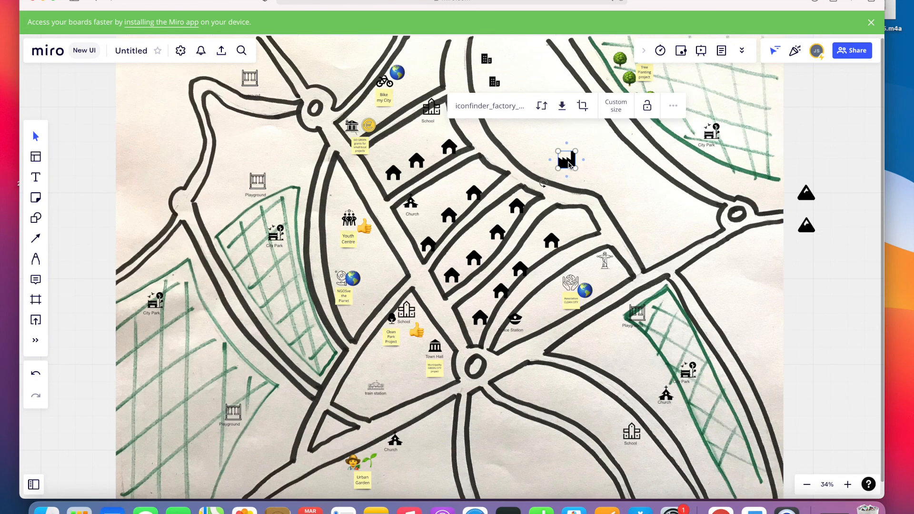
click(588, 180)
key(ctrl+v)
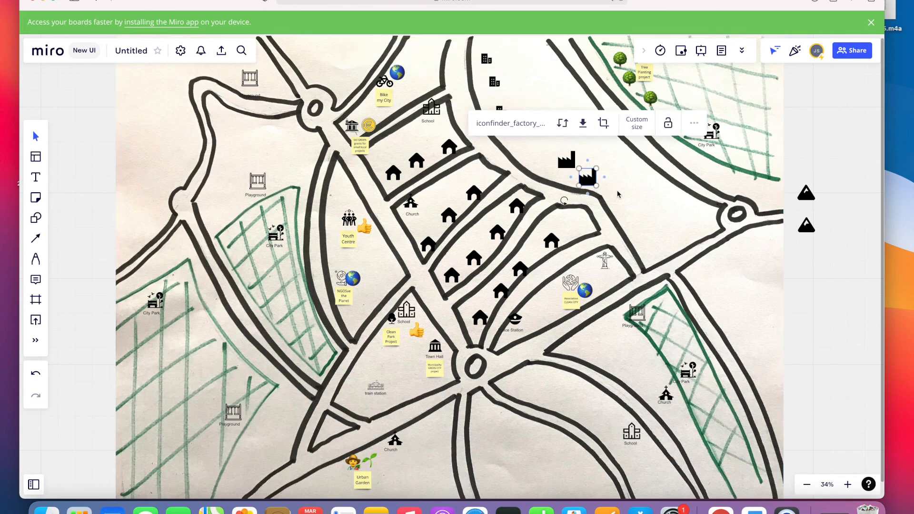
key(ctrl+v)
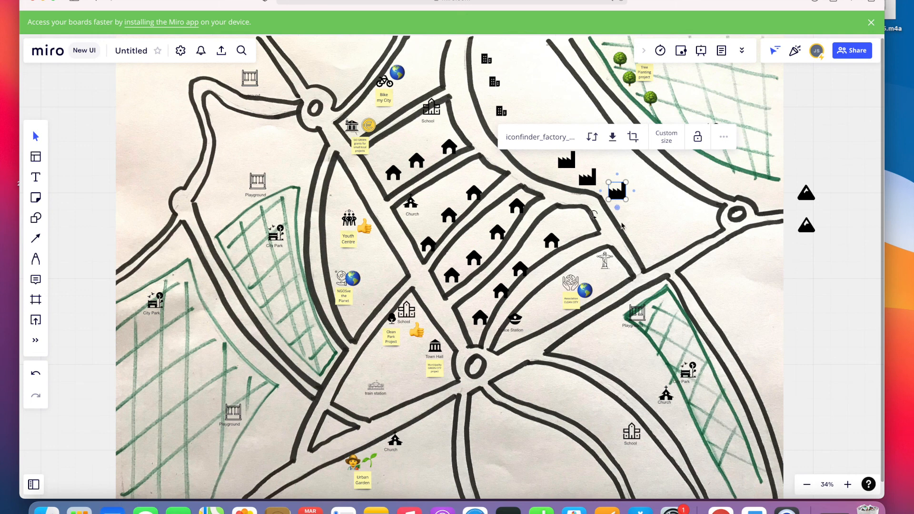
click(632, 224)
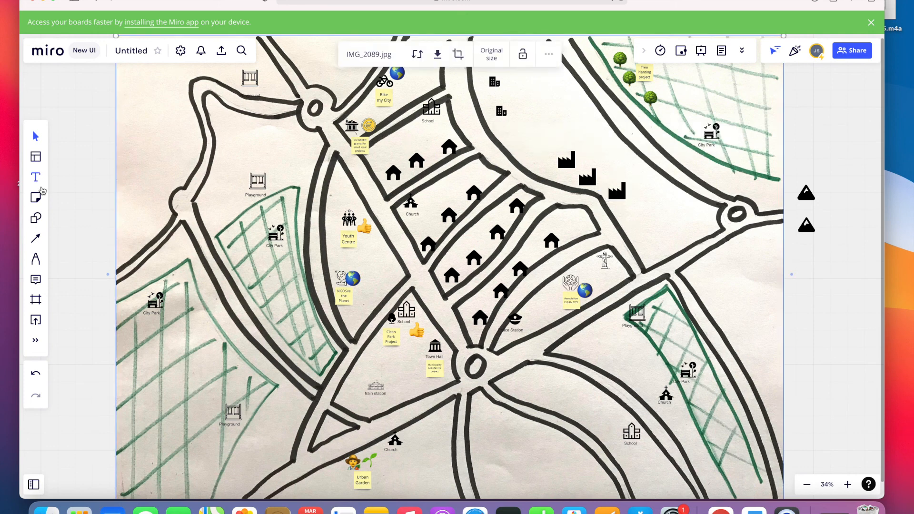
- Add a red sticky note reading "Factories & Air pollution" just below the southeasternmost factory icon
click(36, 202)
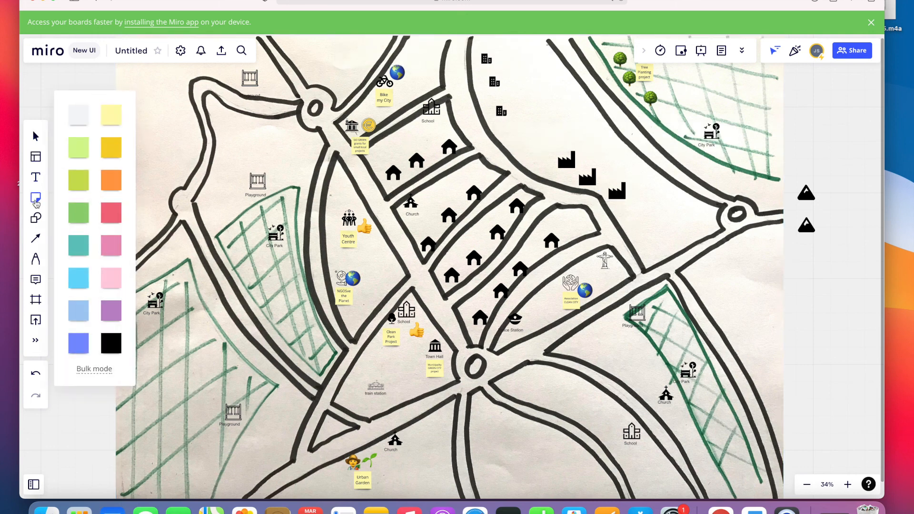
click(119, 216)
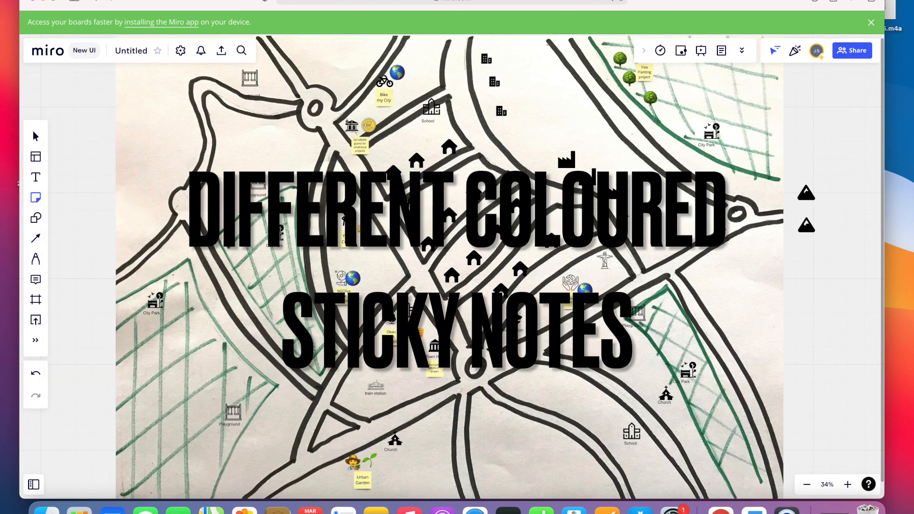
click(621, 213)
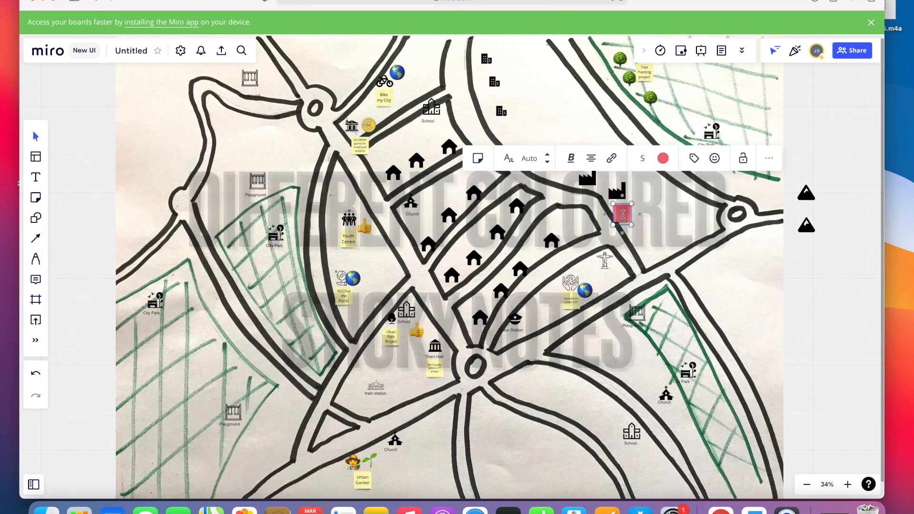
text(Factor)
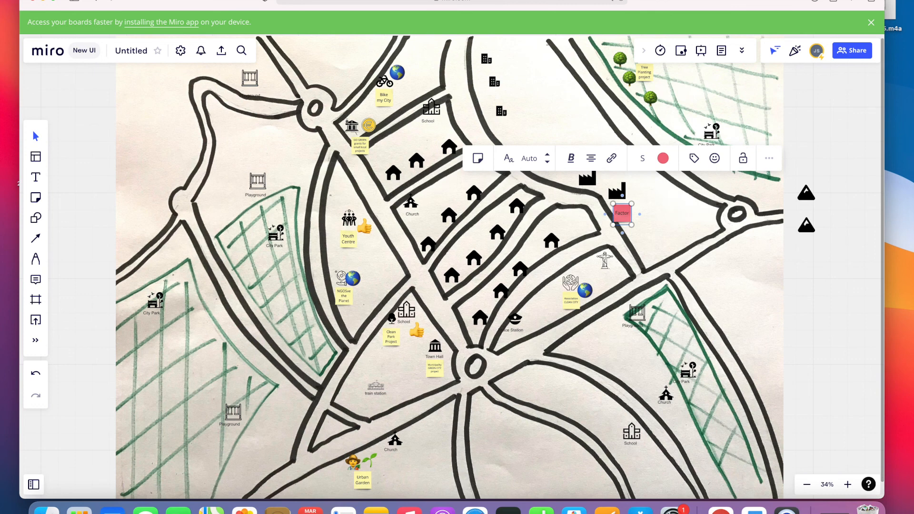
text(ies)
key(Return)
text(& Air pollution)
click(639, 205)
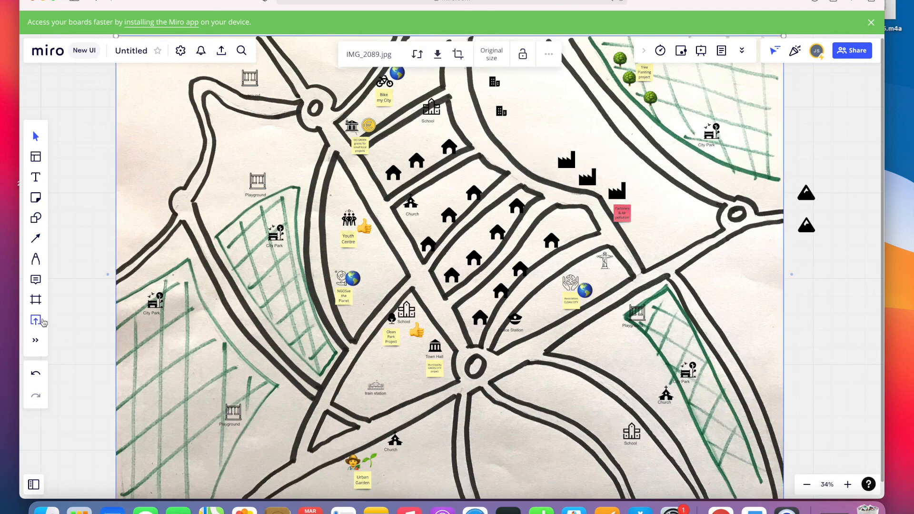
- Find a "car" icon with IconFinder and place it on the road northeast of the central roundabout, east of the police station
click(36, 341)
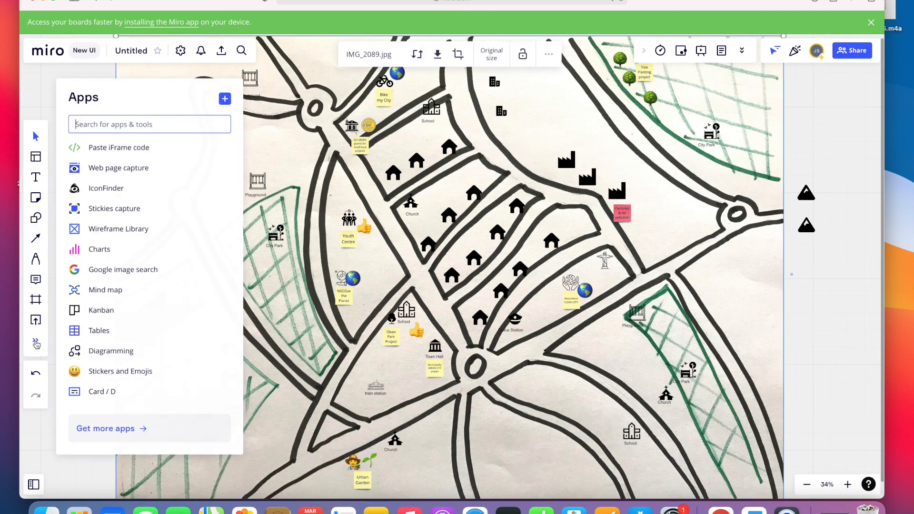
click(114, 189)
key(BackSpace)
key(BackSpace)
key(BackSpace)
key(BackSpace)
key(BackSpace)
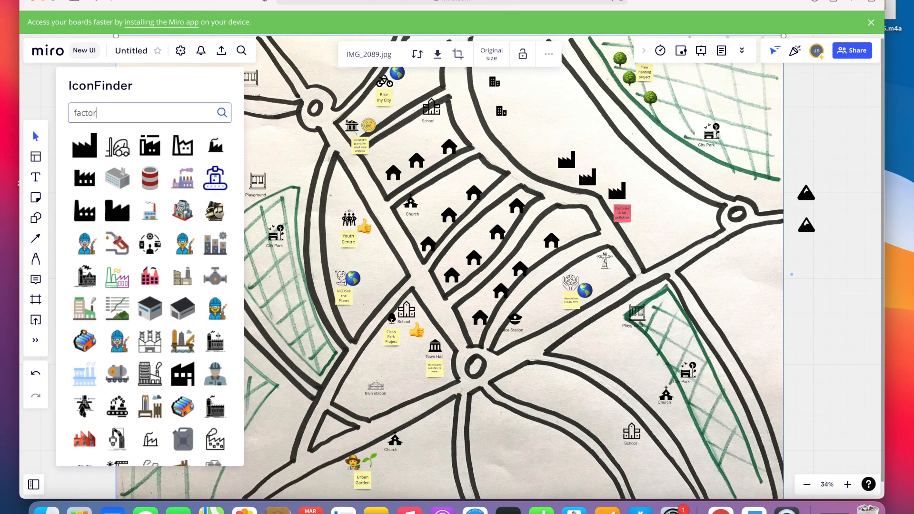
key(BackSpace)
key(BackSpace)
text(car)
key(Return)
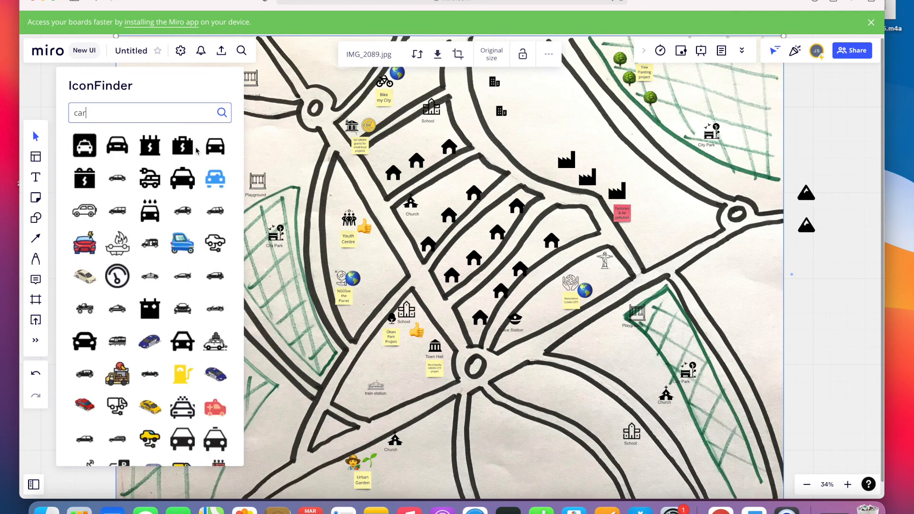
drag(215, 146, 562, 333)
click(565, 331)
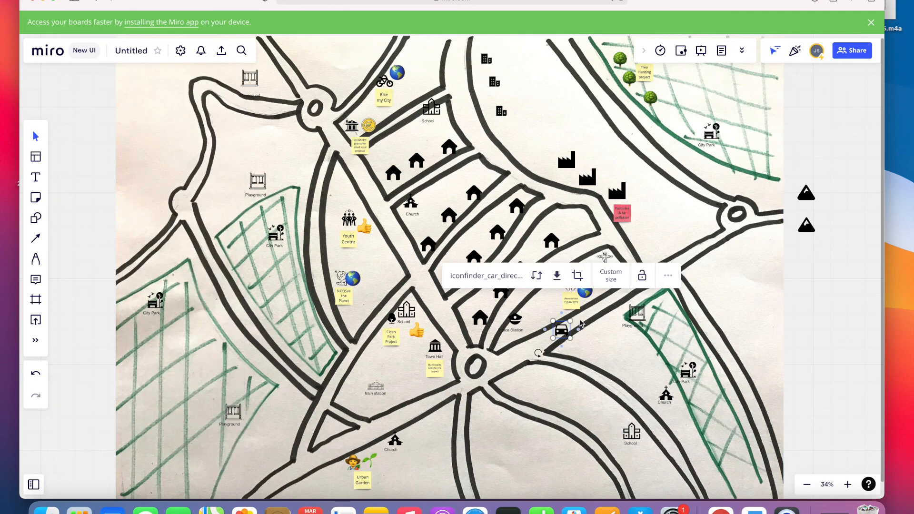
- Add two copies of the car icon northeast of the first one, lined up along the same road
click(580, 321)
key(super+v)
click(601, 305)
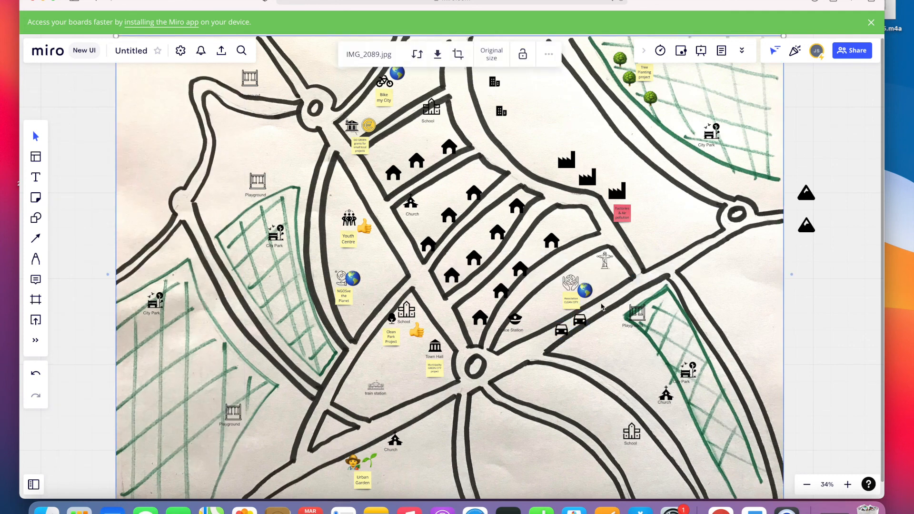
key(super+v)
drag(601, 306, 600, 311)
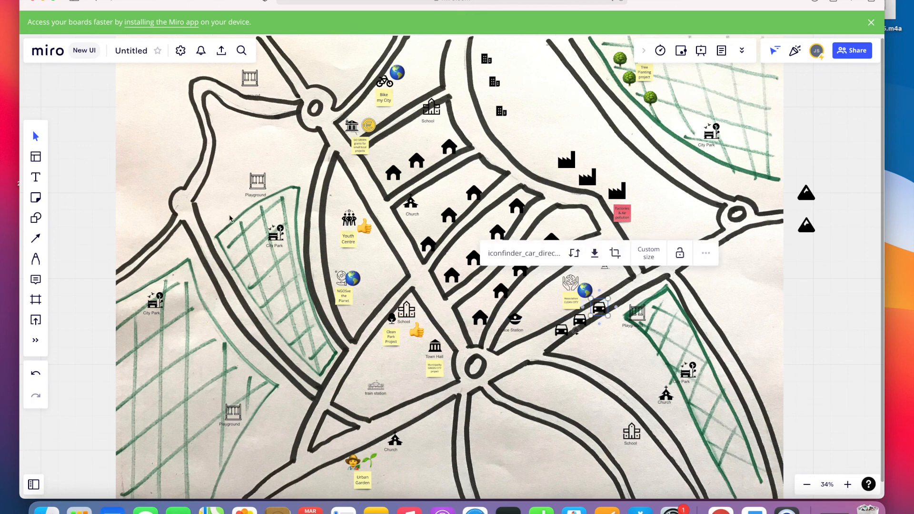
- Add a red sticky note reading "air polution through traffic" just below the row of car icons
click(36, 197)
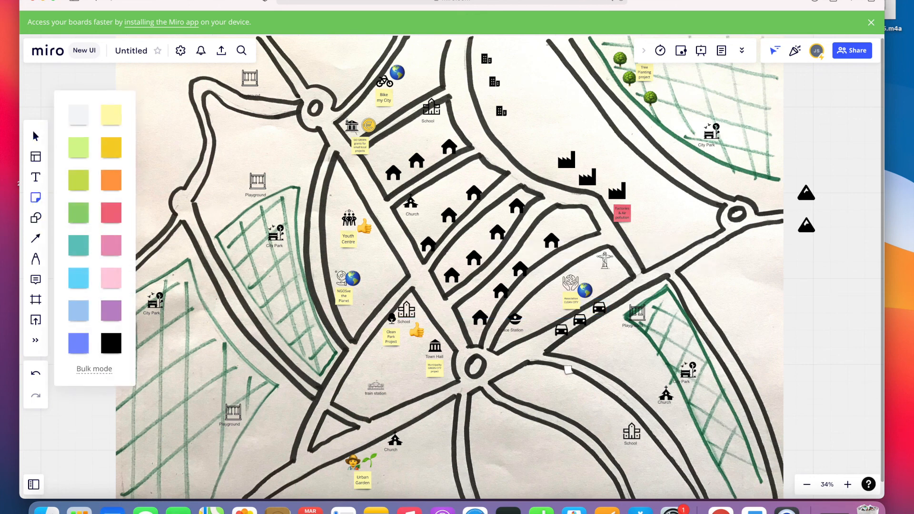
click(112, 214)
click(588, 332)
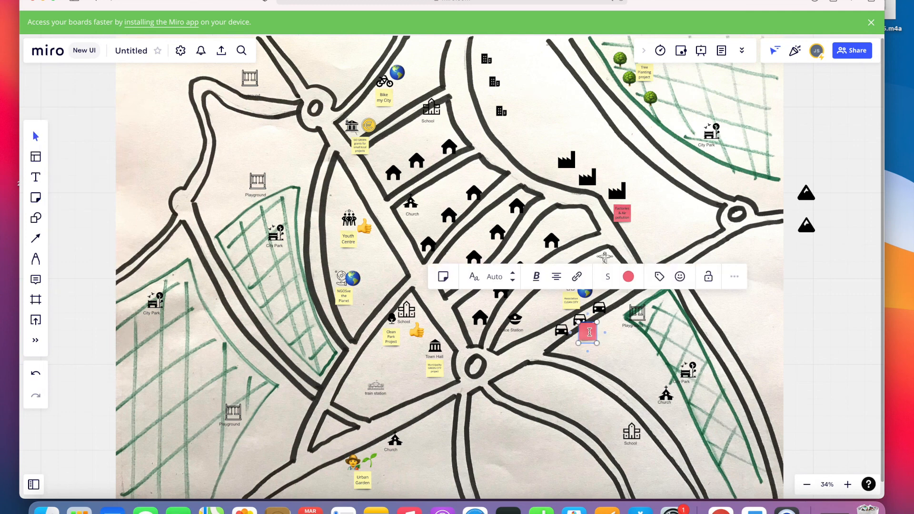
text(air pollution through traffic)
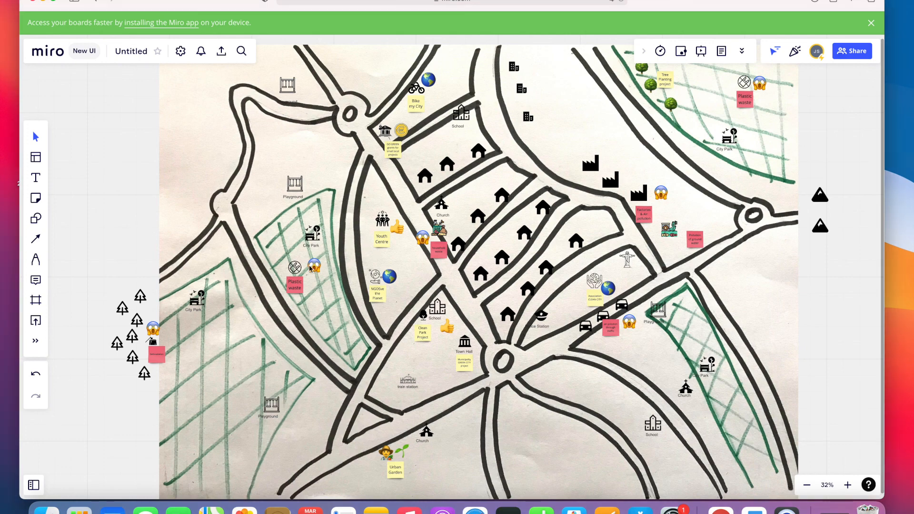
- Examine the red problem notes and yellow project notes up close, from the western deforestation area to the northeastern park
scroll(310, 269, up, 5)
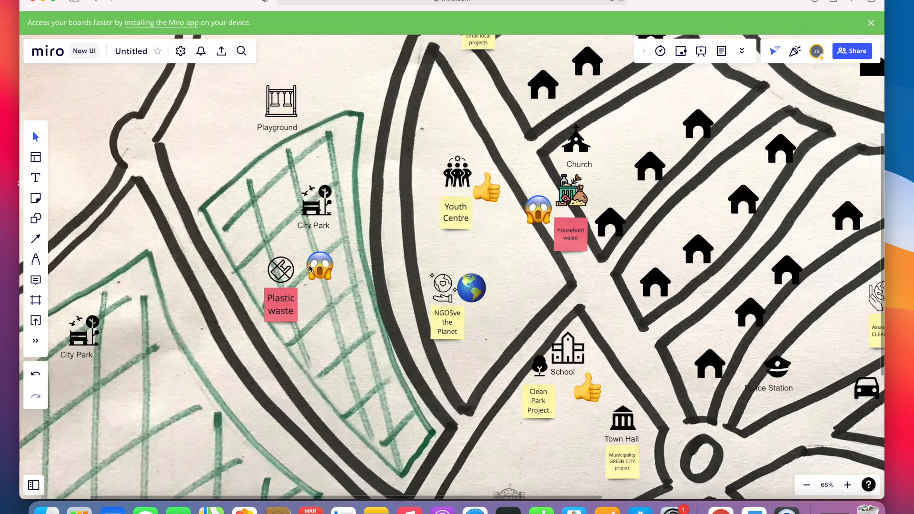
scroll(309, 269, left, 5)
scroll(310, 269, down, 2)
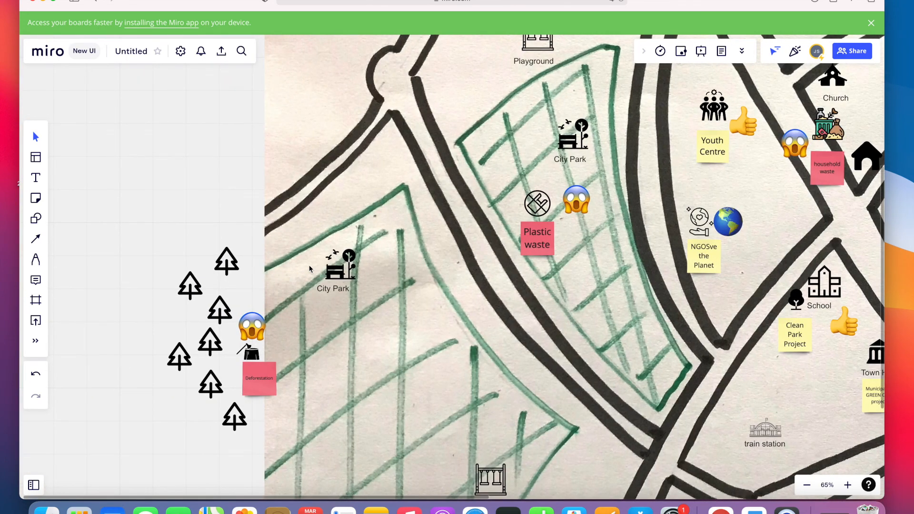
scroll(309, 269, right, 5)
scroll(309, 269, up, 2)
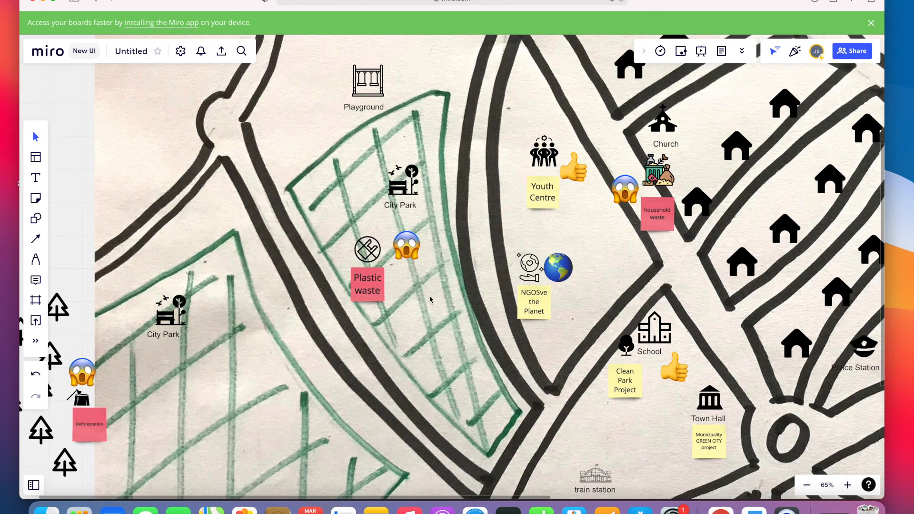
scroll(430, 300, right, 4)
scroll(429, 299, up, 1)
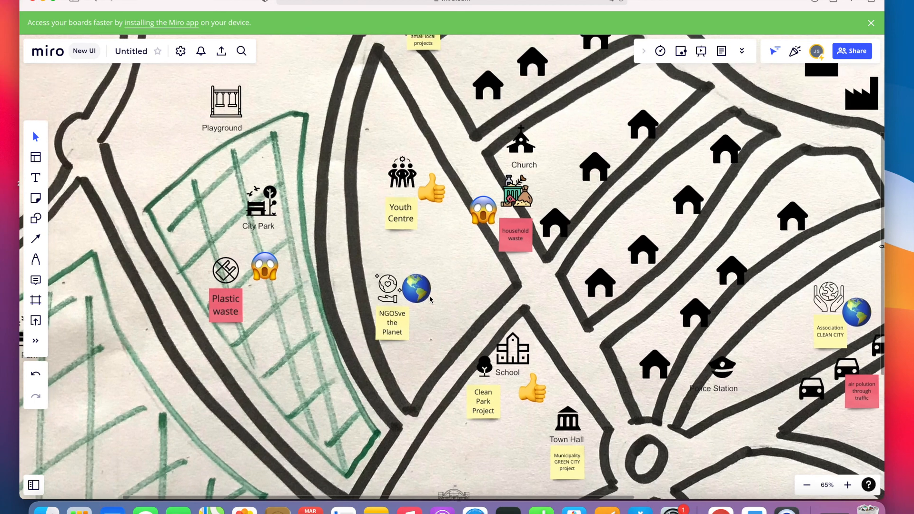
scroll(430, 299, right, 3)
scroll(429, 299, up, 3)
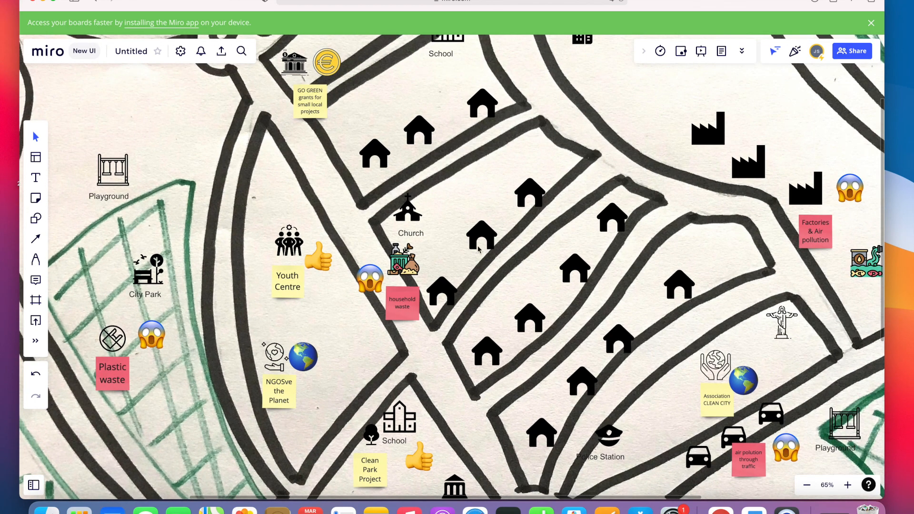
scroll(478, 248, down, 5)
scroll(479, 249, right, 4)
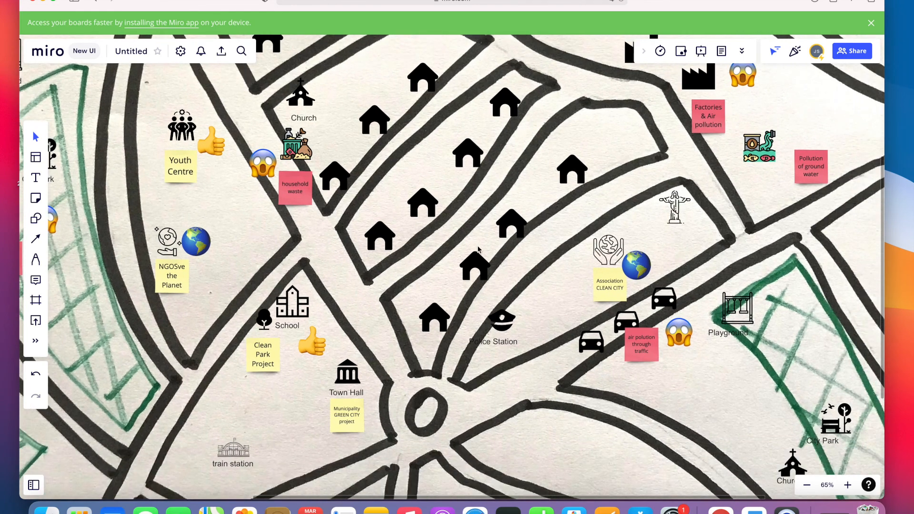
scroll(478, 249, down, 2)
scroll(478, 249, right, 2)
scroll(478, 247, up, 5)
scroll(478, 247, right, 5)
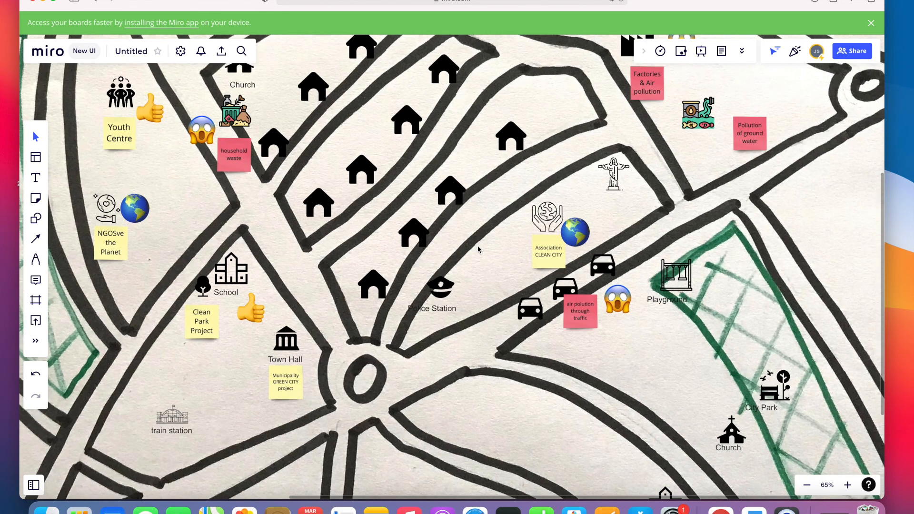
scroll(477, 247, up, 2)
scroll(477, 247, right, 1)
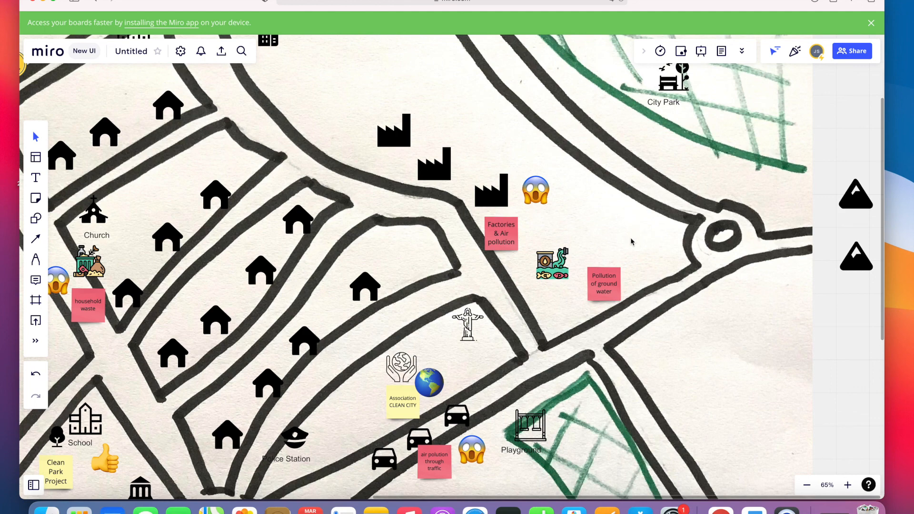
scroll(630, 240, up, 2)
scroll(630, 241, up, 5)
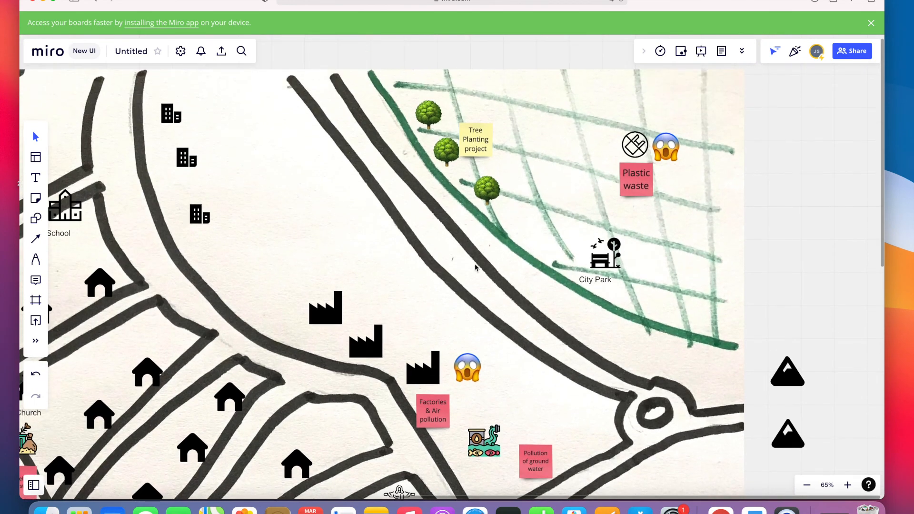
- Look over the entire map at overview scale to see how problems and projects are spread across the city
scroll(474, 268, down, 5)
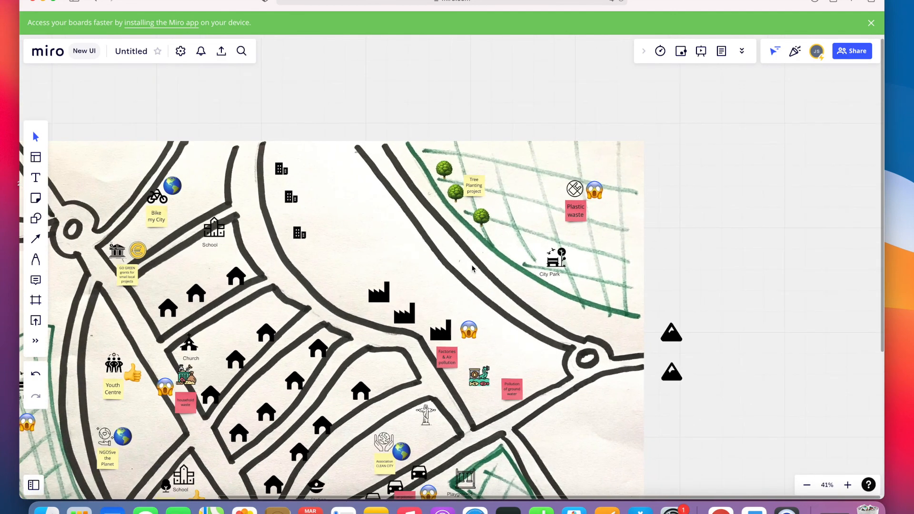
scroll(473, 270, left, 3)
scroll(473, 270, down, 3)
scroll(472, 269, left, 5)
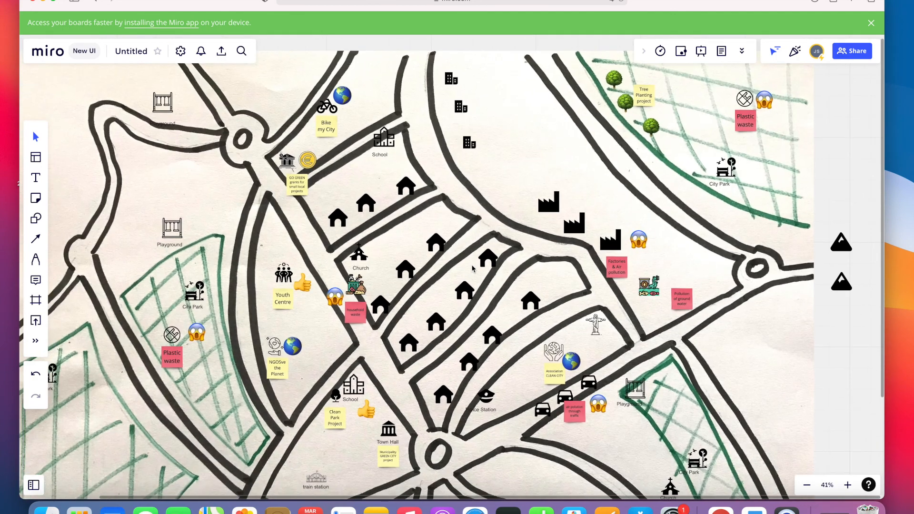
scroll(472, 269, down, 3)
scroll(473, 269, left, 3)
scroll(473, 270, right, 3)
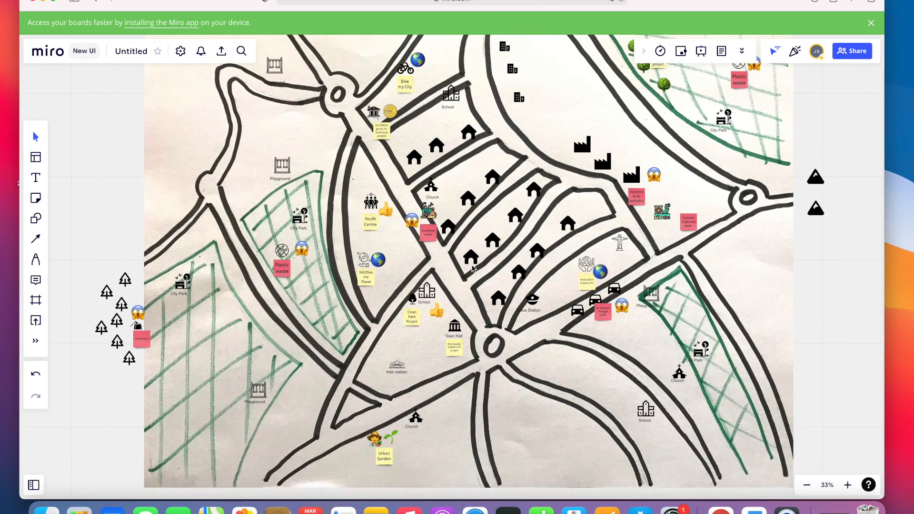
scroll(473, 269, left, 1)
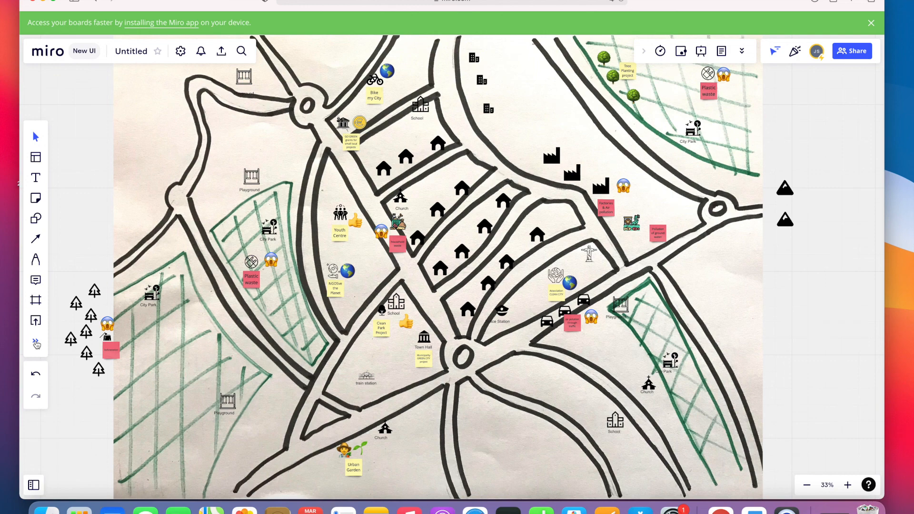
- Place a green leaf icon from IconFinder in the open area southeast of the traffic pollution note
click(37, 343)
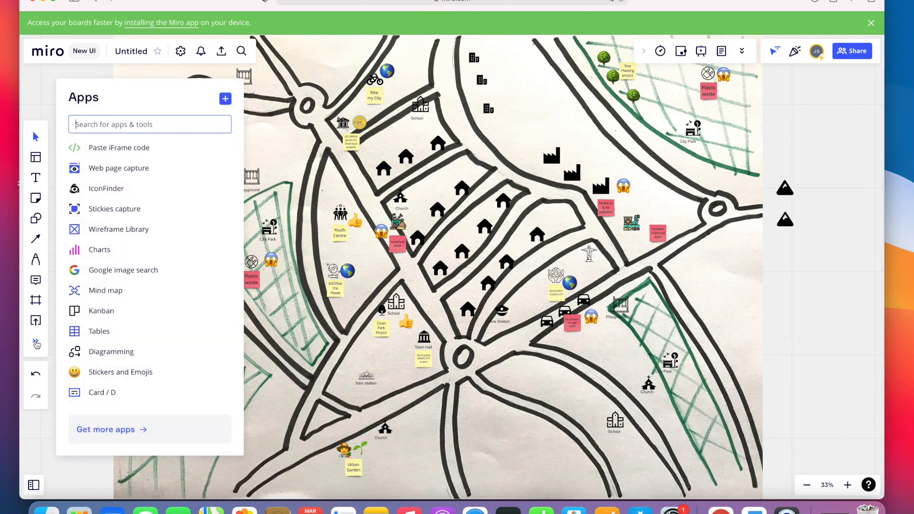
click(114, 190)
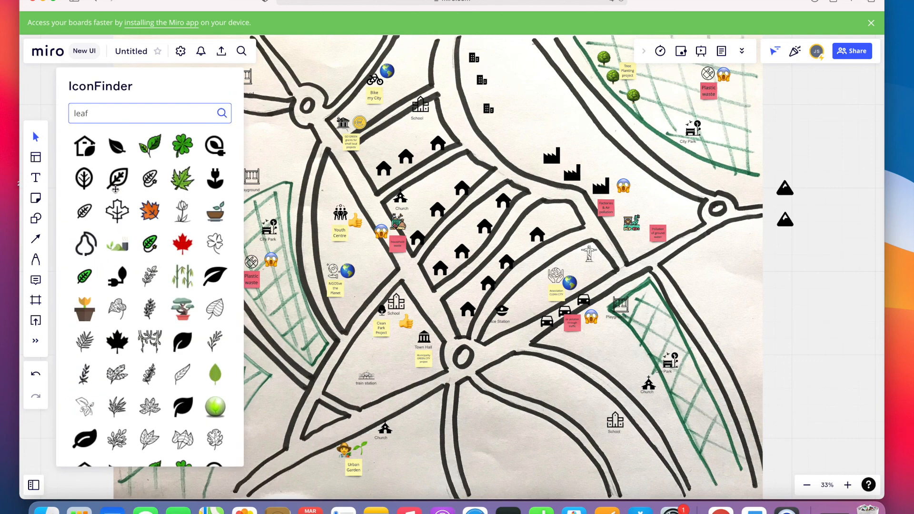
drag(215, 374, 600, 344)
- Search IconFinder for "law" and place the green scales icon directly east of the leaf icon
click(111, 116)
key(BackSpace)
key(BackSpace)
key(BackSpace)
key(BackSpace)
text(law)
key(Return)
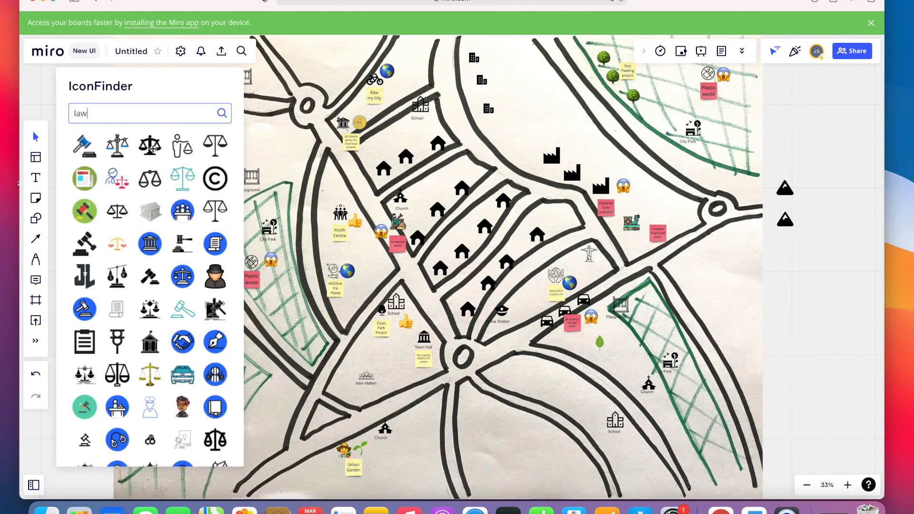
mouse_move(151, 147)
mouse_down()
mouse_move(567, 275)
mouse_move(552, 311)
mouse_move(593, 351)
mouse_move(620, 348)
mouse_move(217, 214)
mouse_move(141, 143)
mouse_move(151, 148)
mouse_up()
drag(184, 178, 618, 348)
- Add a green sticky note reading "New law climate" below the leaf and scales icons
click(35, 199)
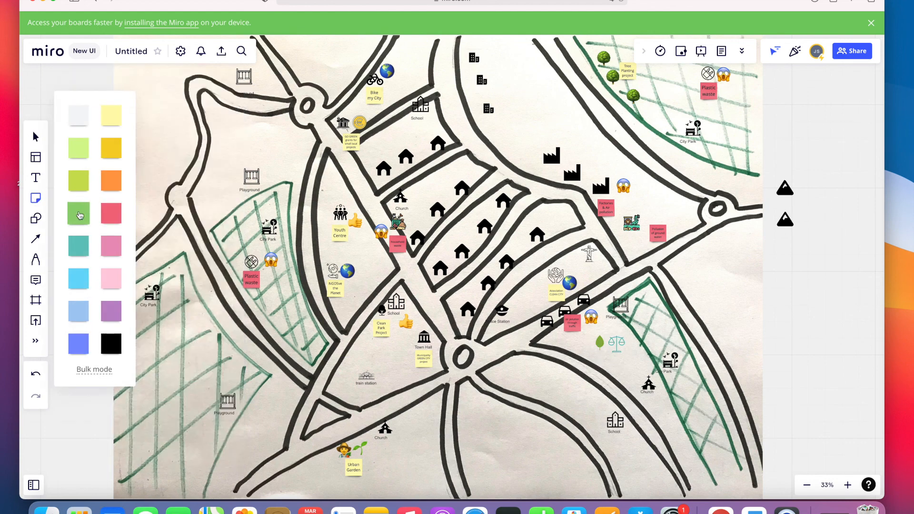
click(79, 214)
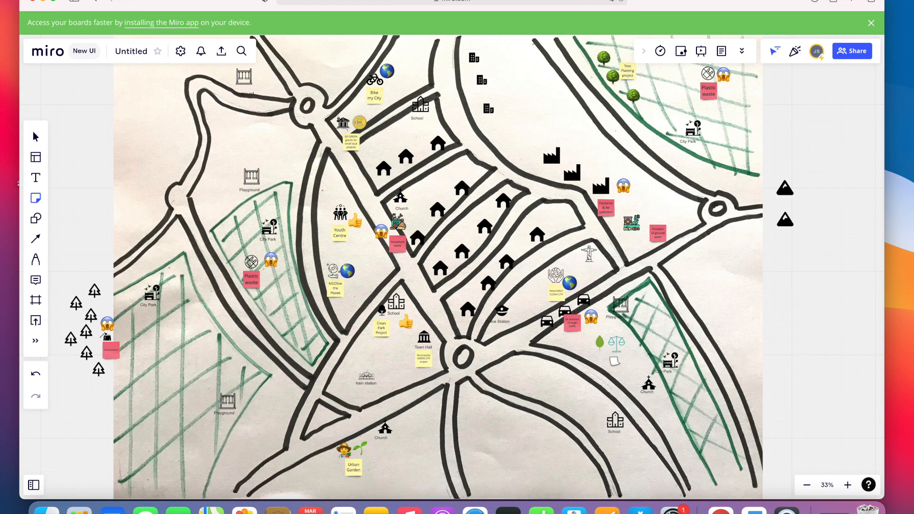
click(614, 361)
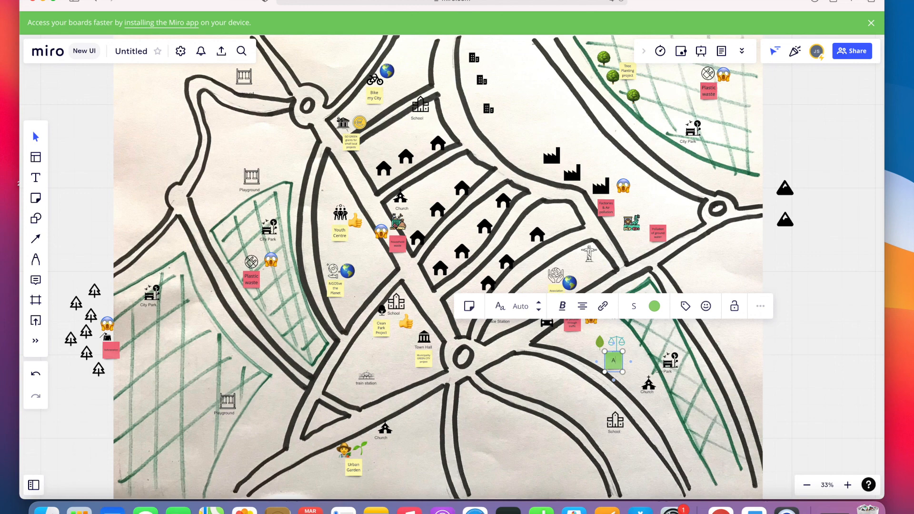
text(dvoca)
key(BackSpace)
key(BackSpace)
key(BackSpace)
key(BackSpace)
text(New law climate)
click(643, 369)
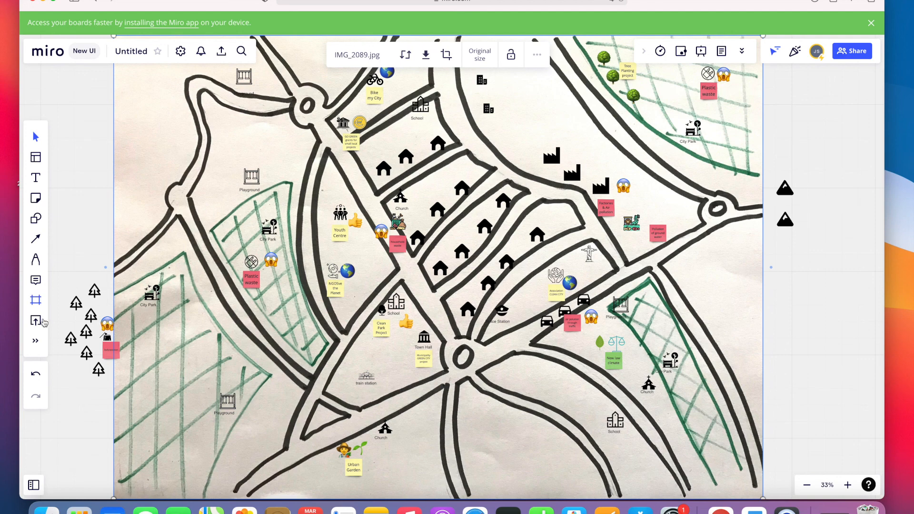
- Find a "campaign" icon with IconFinder and place the megaphone window in the open area northeast of the western playground
click(35, 342)
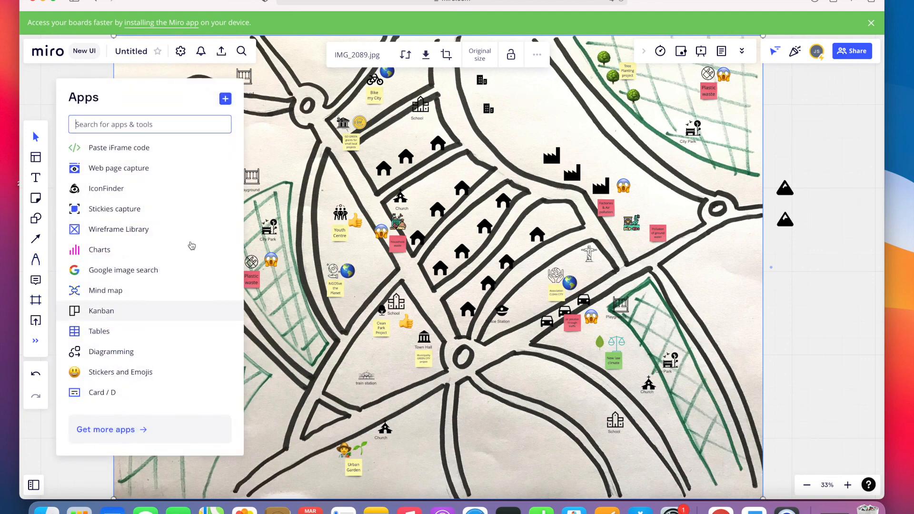
click(106, 189)
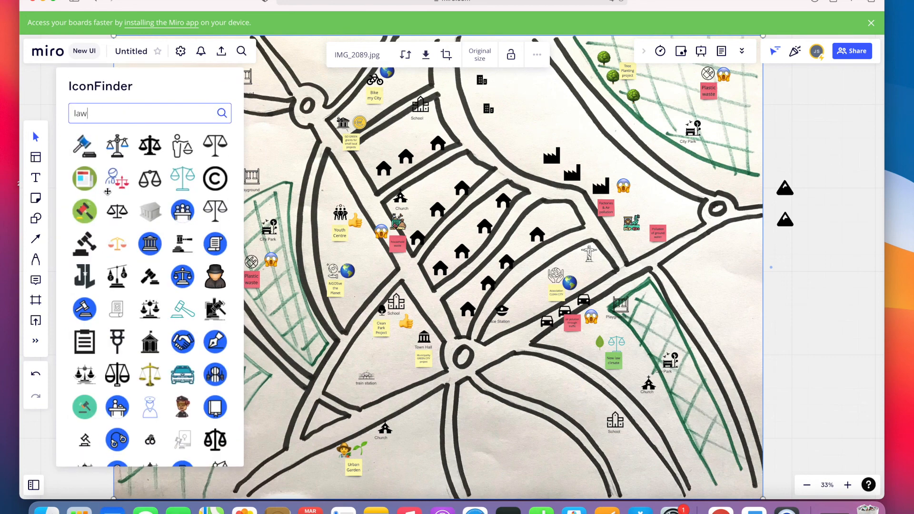
key(BackSpace)
key(BackSpace)
key(BackSpace)
text(campaign)
key(Return)
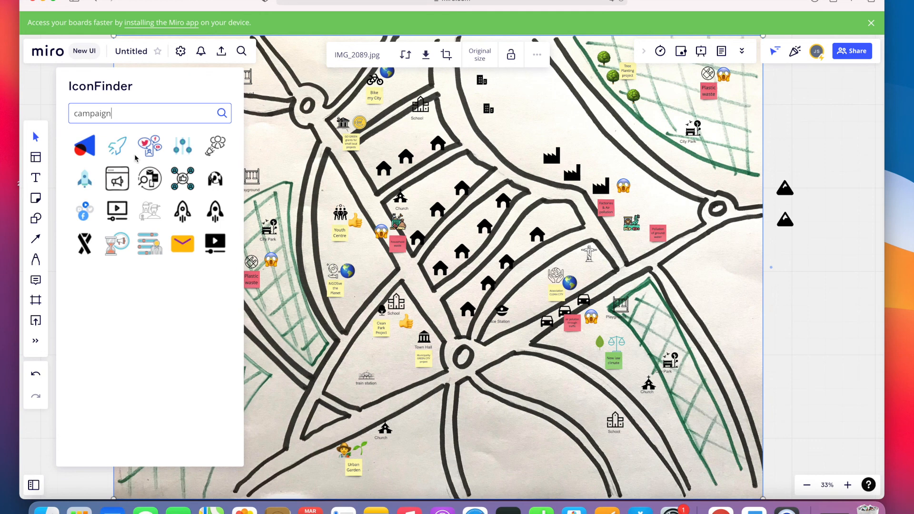
drag(117, 179, 282, 147)
- Add a green sticky note reading "Advocacy campaign" directly below the megaphone window icon
click(36, 199)
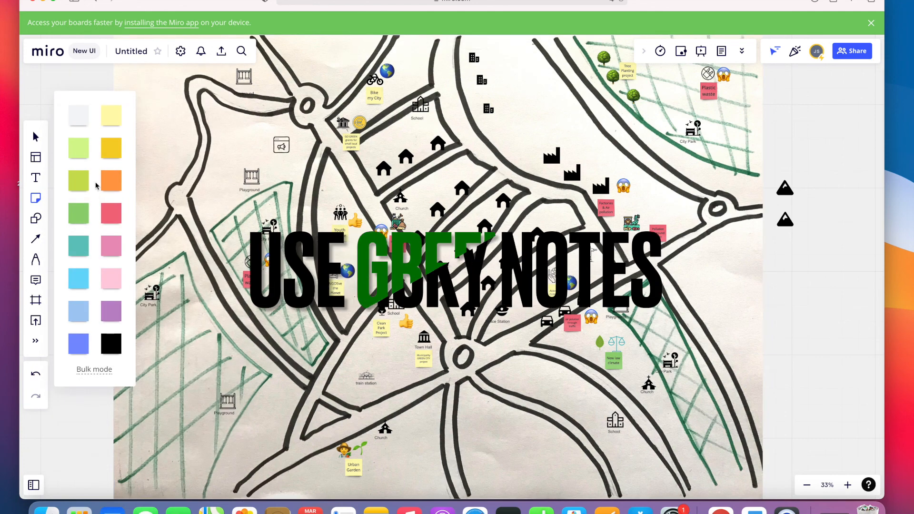
click(78, 212)
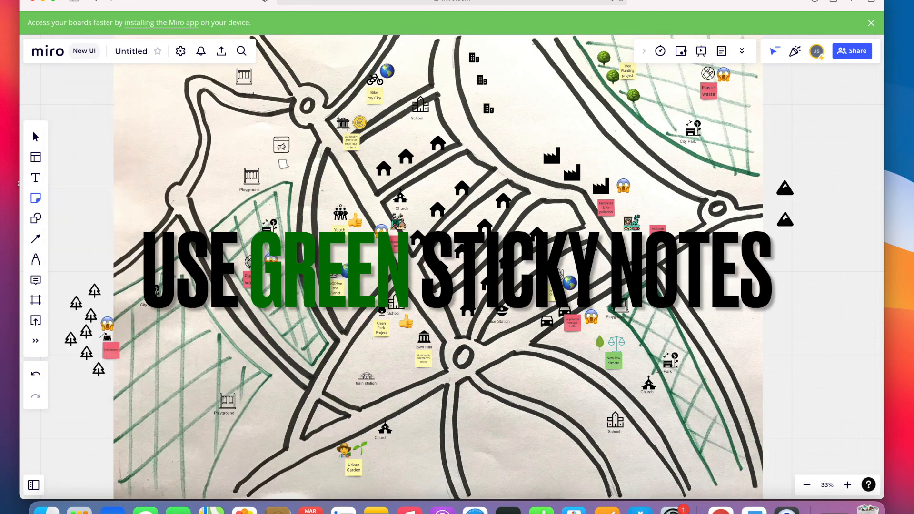
click(283, 164)
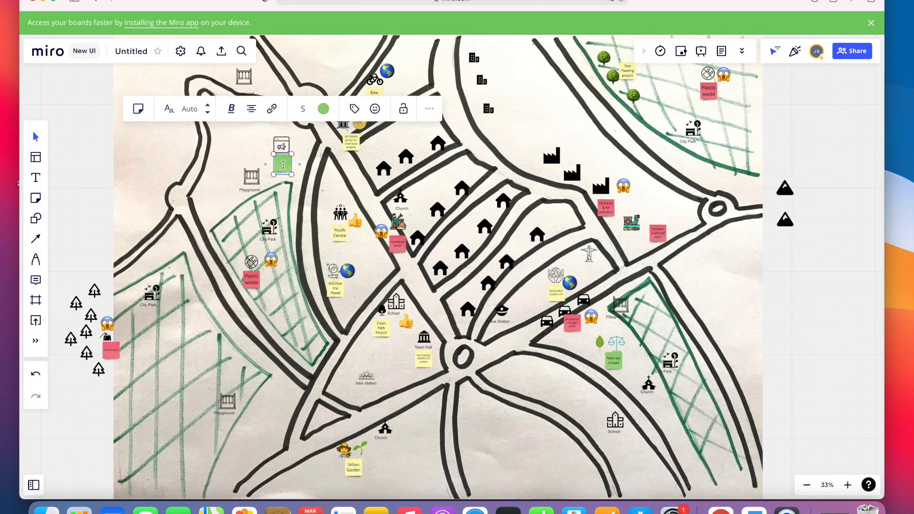
text(Advocacy campau)
key(BackSpace)
key(BackSpace)
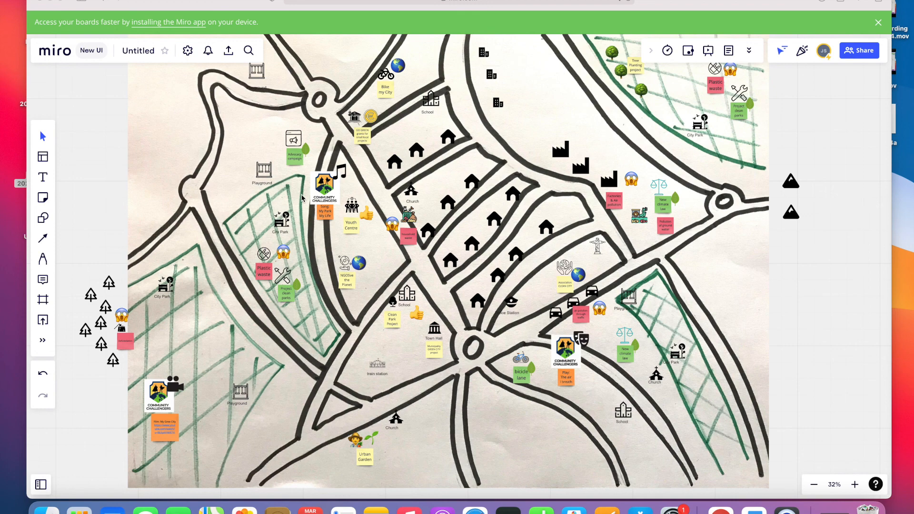
- Examine the Community Challengers song and film markers and the notes around the western city parks up close
scroll(302, 197, up, 10)
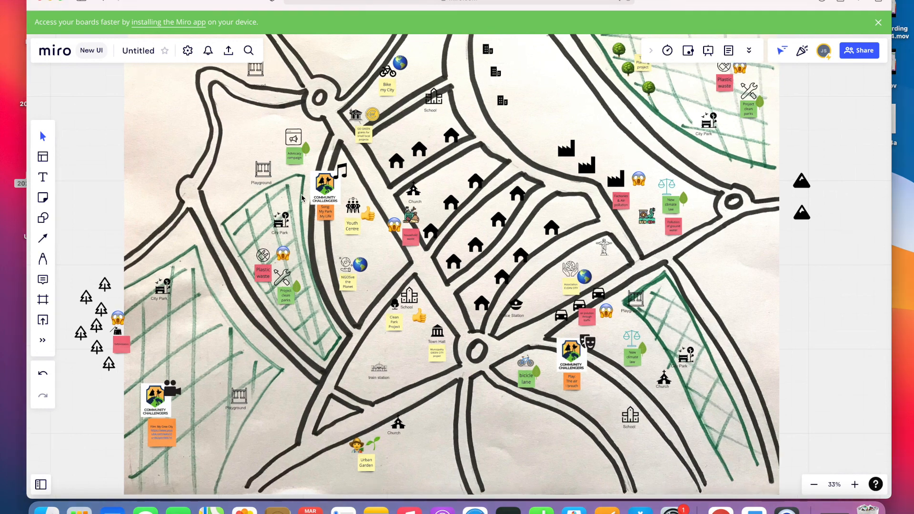
scroll(301, 198, down, 1)
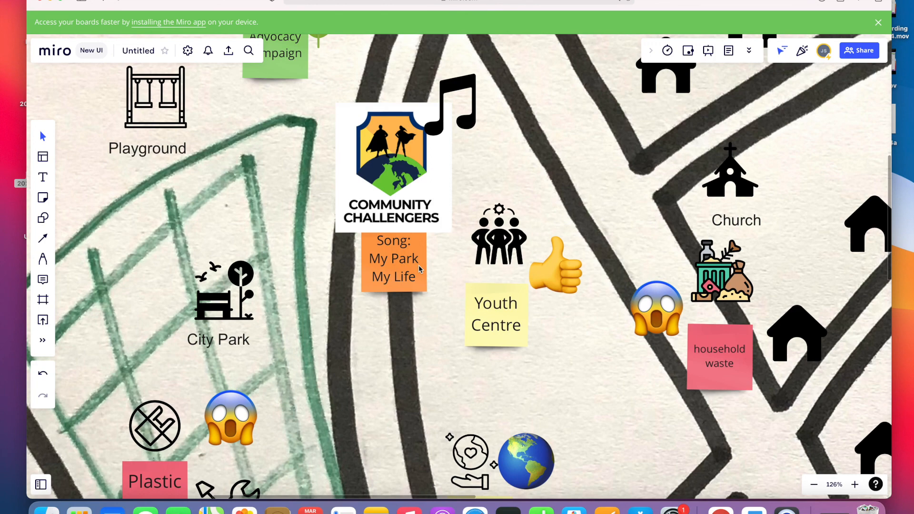
scroll(419, 268, down, 2)
scroll(419, 269, right, 2)
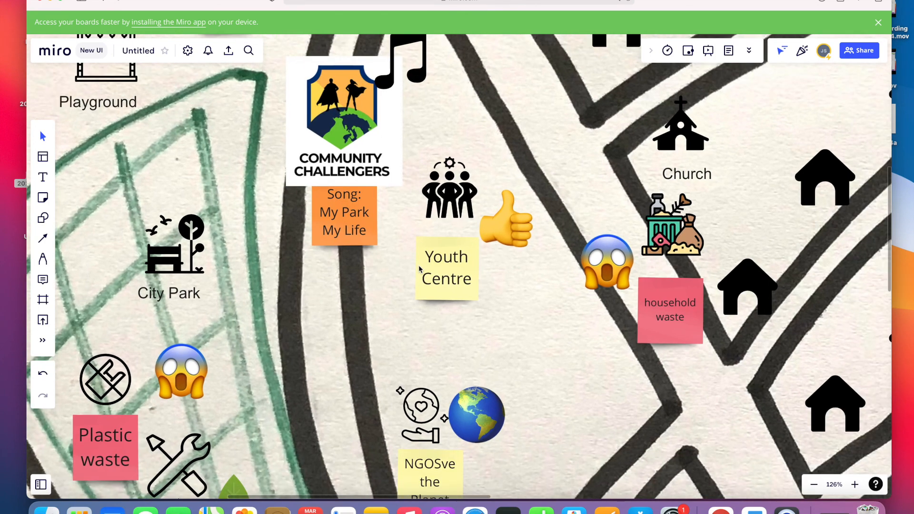
scroll(419, 269, left, 4)
scroll(419, 269, down, 1)
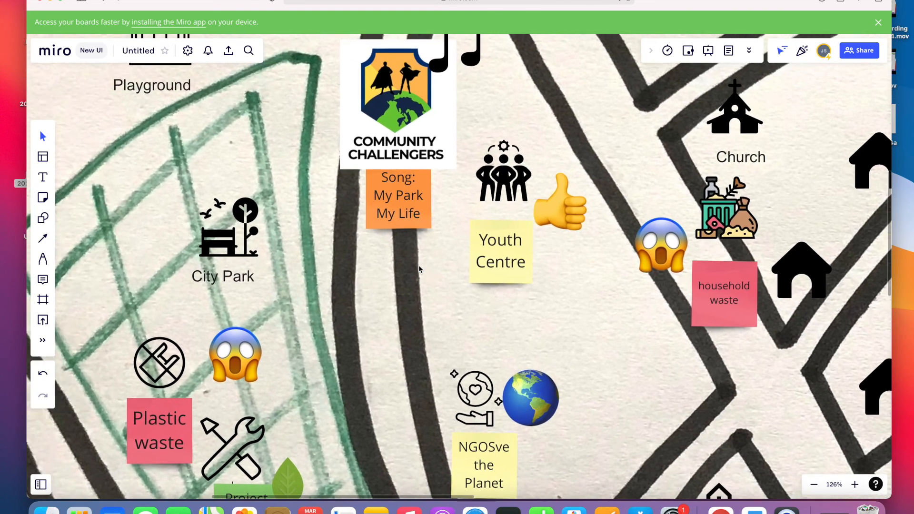
scroll(419, 269, left, 3)
scroll(418, 269, down, 3)
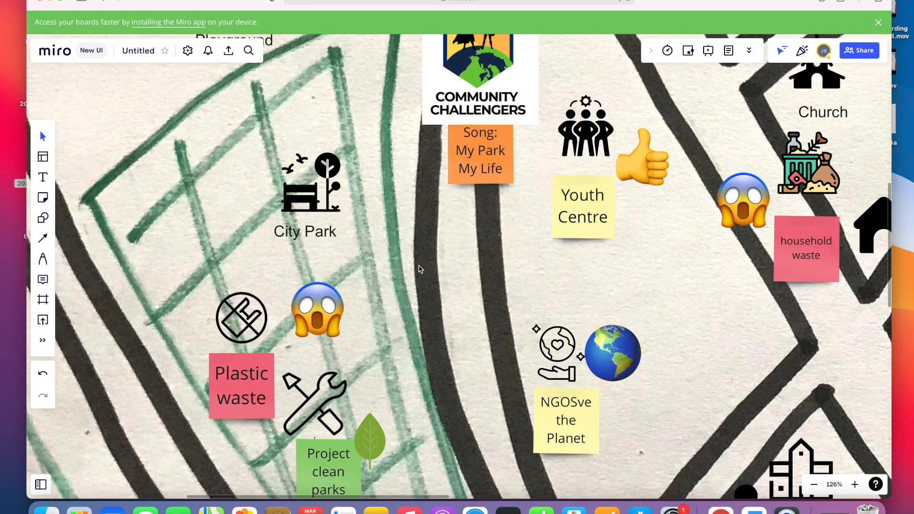
scroll(419, 269, down, 4)
scroll(418, 269, left, 2)
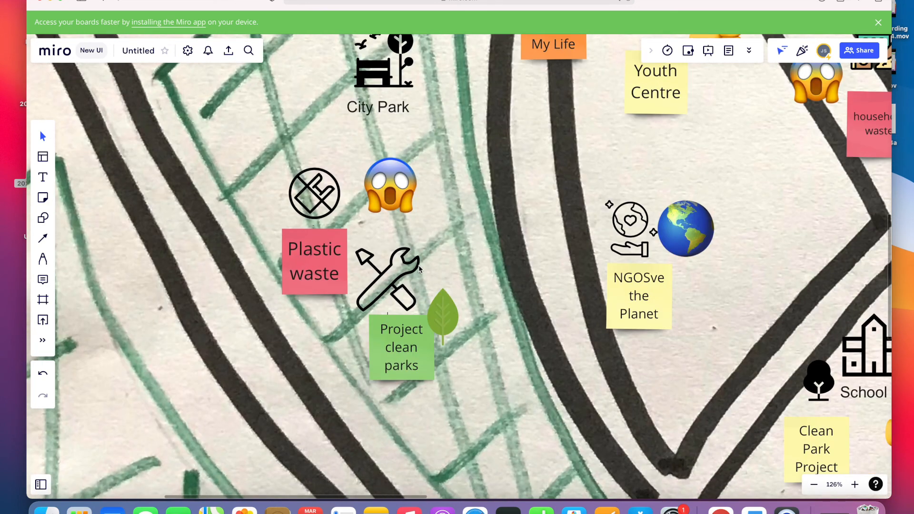
scroll(419, 269, down, 10)
scroll(419, 269, left, 5)
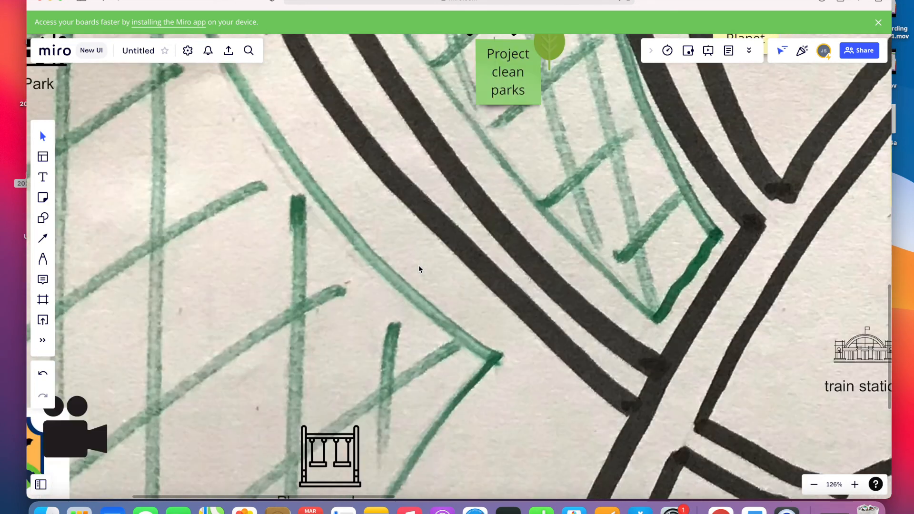
scroll(419, 269, down, 7)
scroll(419, 268, left, 7)
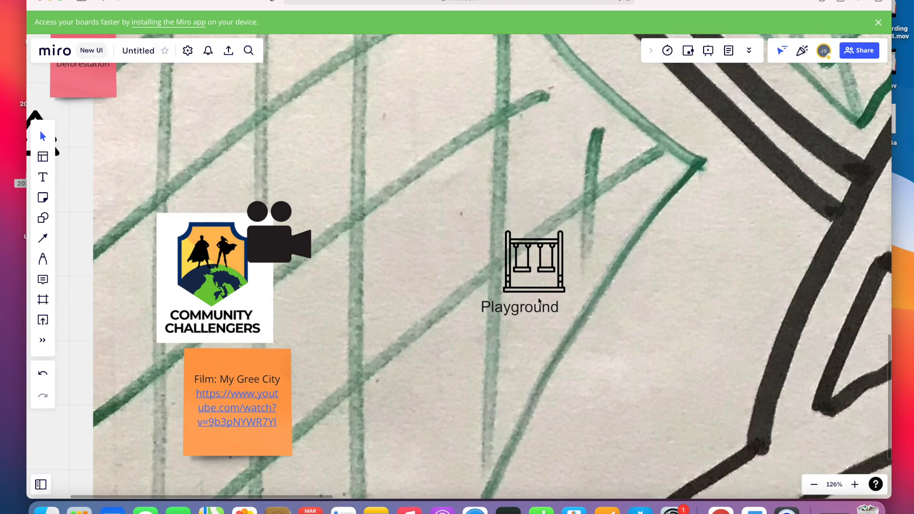
- Examine the Community Challengers play marker and the green advocacy notes near the central roundabout, along with the overall map
scroll(540, 300, down, 5)
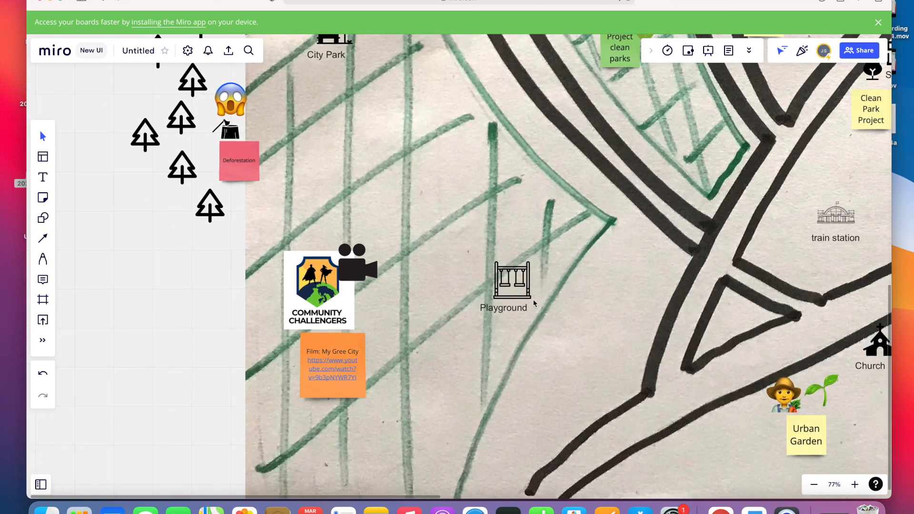
scroll(534, 302, right, 10)
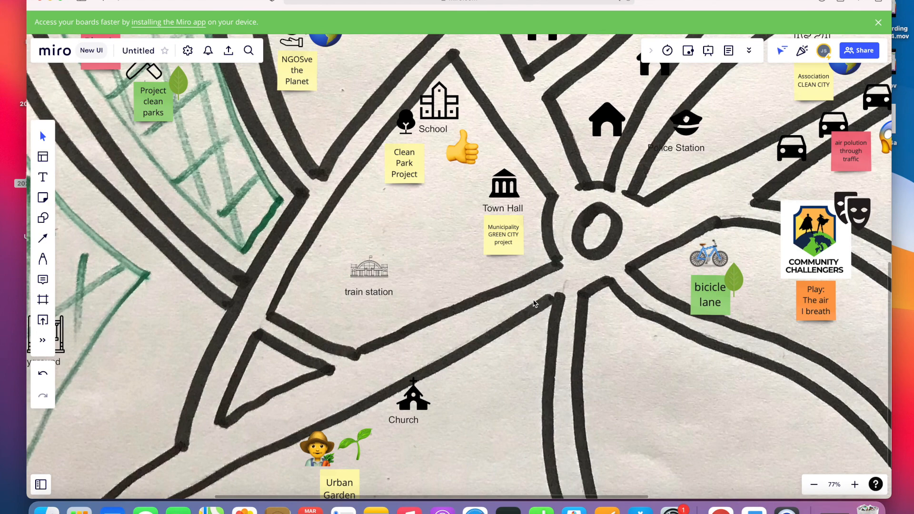
scroll(534, 303, right, 2)
scroll(533, 303, up, 1)
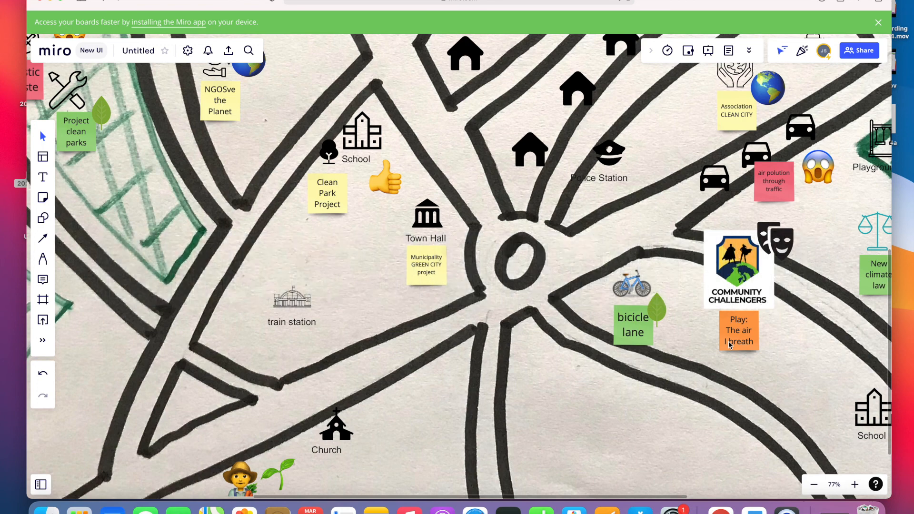
scroll(729, 344, up, 2)
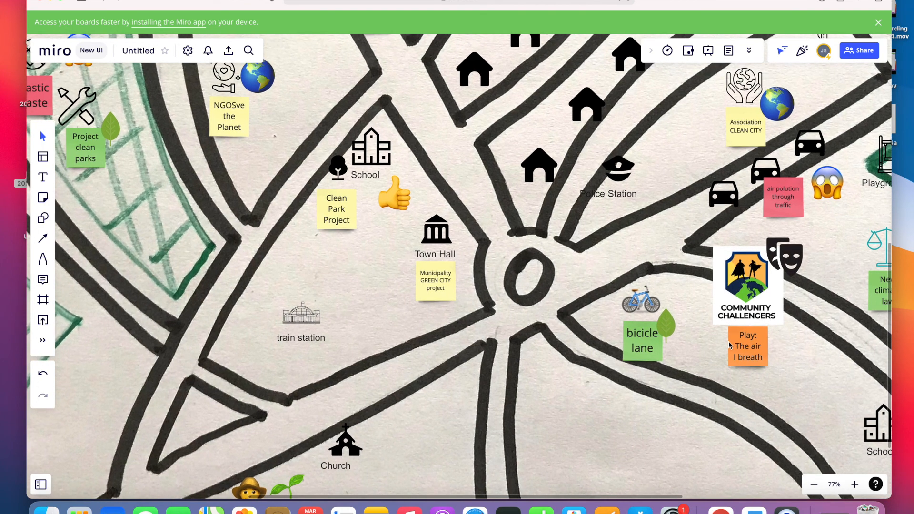
scroll(728, 352, down, 5)
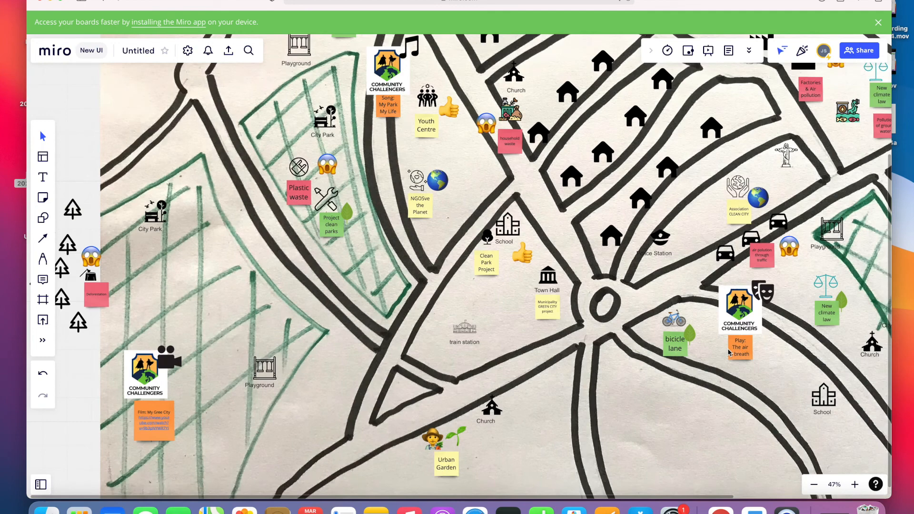
scroll(729, 352, down, 2)
scroll(728, 352, right, 5)
scroll(729, 352, up, 2)
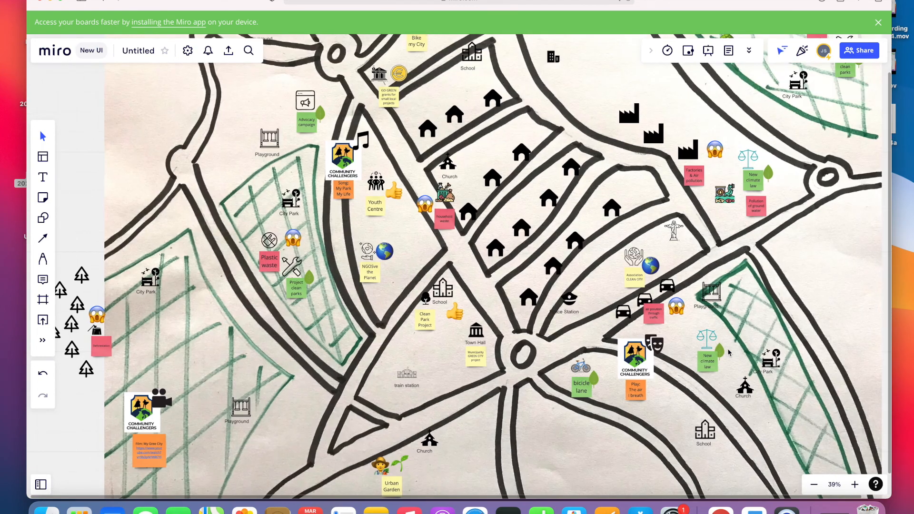
scroll(704, 358, down, 3)
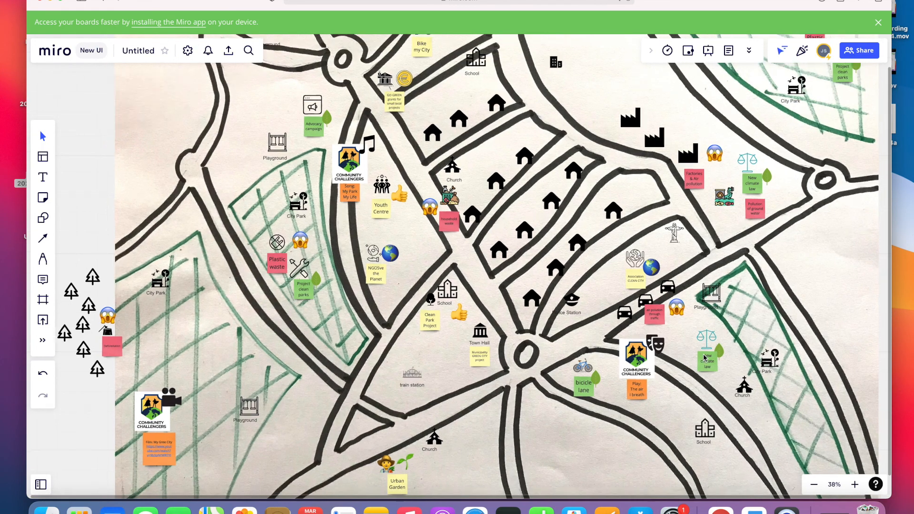
scroll(705, 358, up, 3)
scroll(704, 358, down, 2)
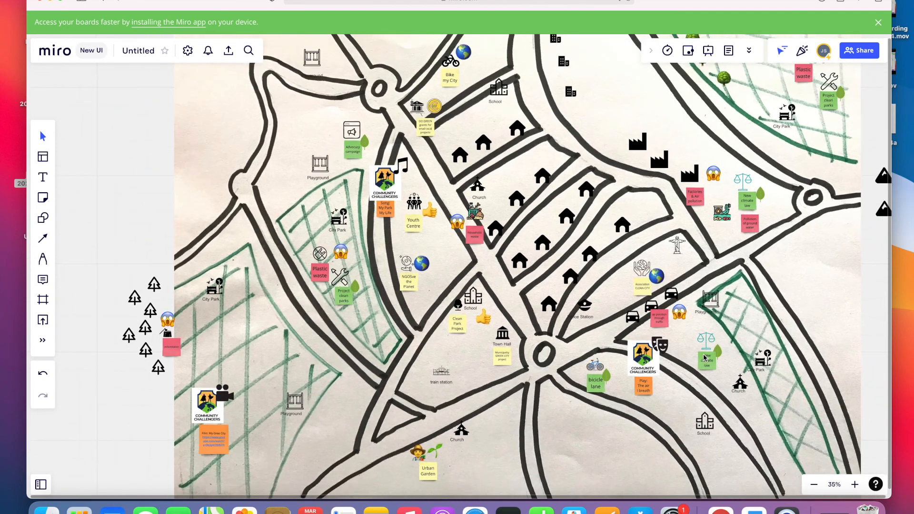
scroll(705, 358, up, 1)
scroll(704, 358, right, 3)
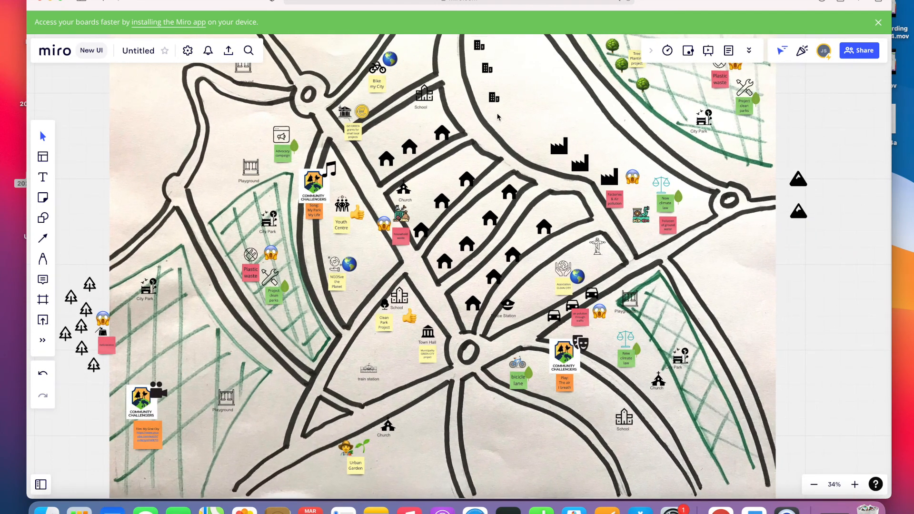
- Add the Community Challengers logo image from the desktop, shrink it to the other logos' size and place it just below the central roundabout
drag(253, 9, 295, 9)
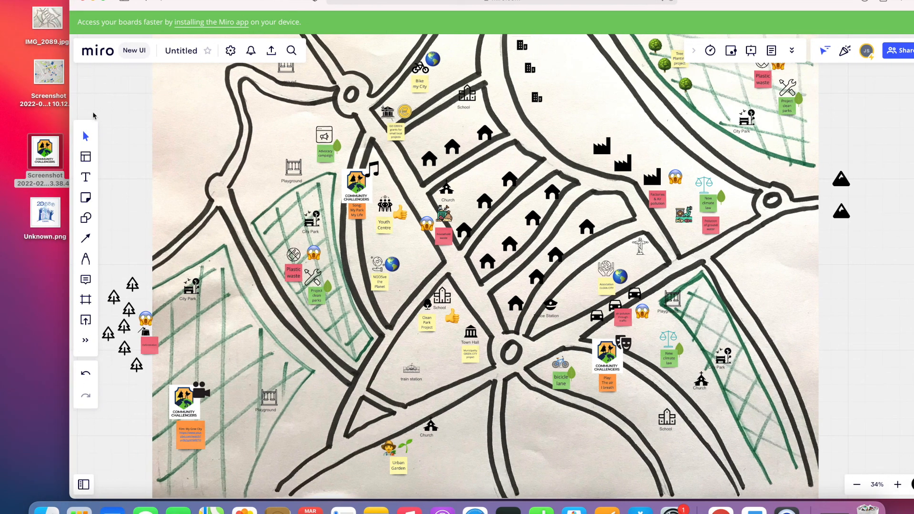
drag(45, 151, 209, 147)
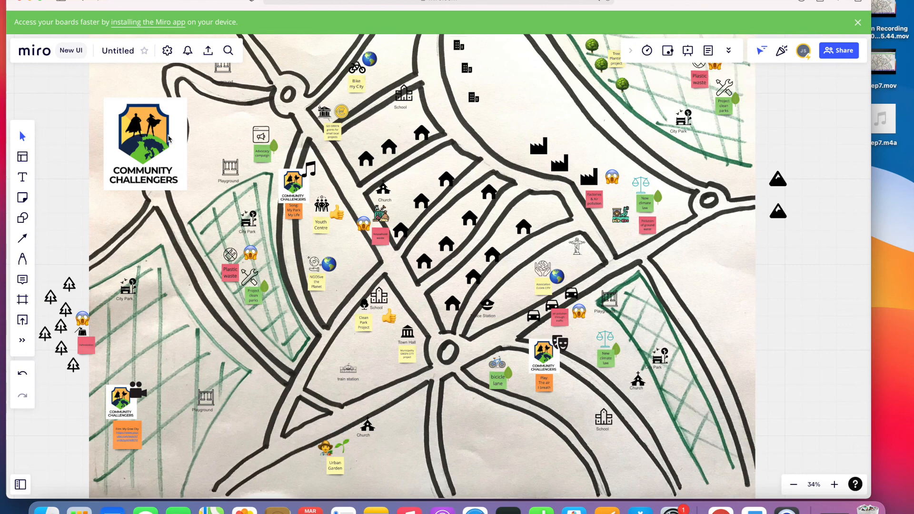
click(181, 110)
drag(186, 99, 444, 396)
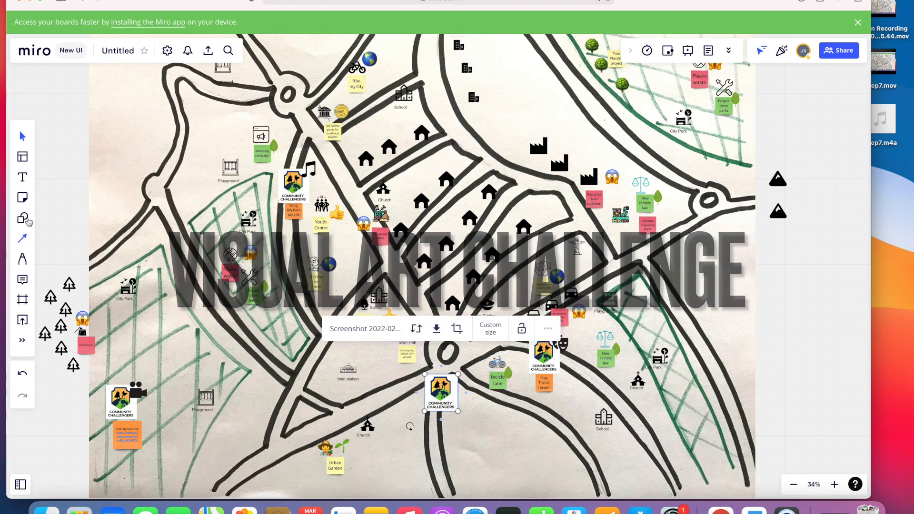
- Search IconFinder for "painting" and place the framed picture icon at the upper-right corner of the new Community Challengers logo
click(23, 320)
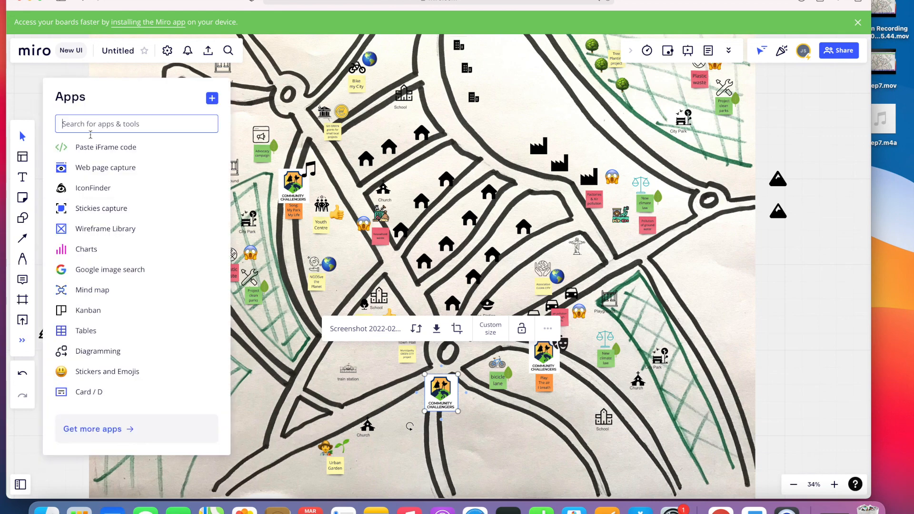
click(84, 188)
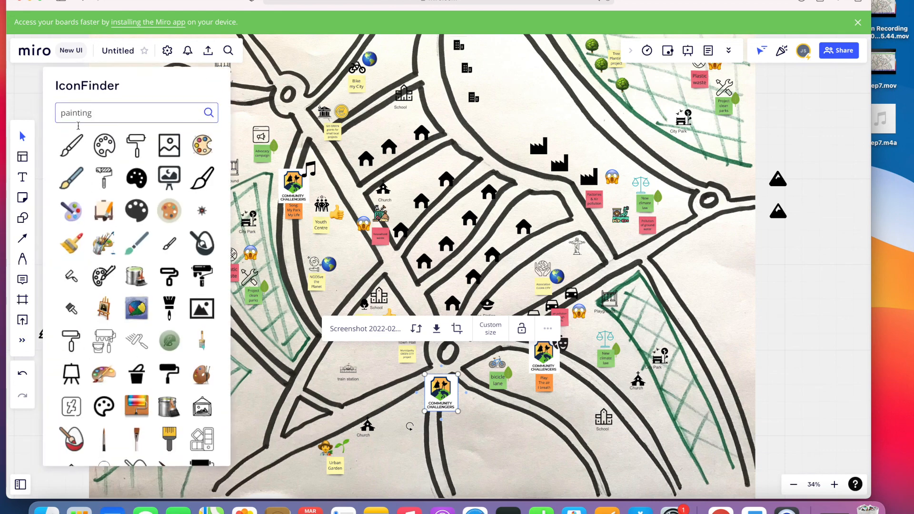
drag(169, 145, 463, 379)
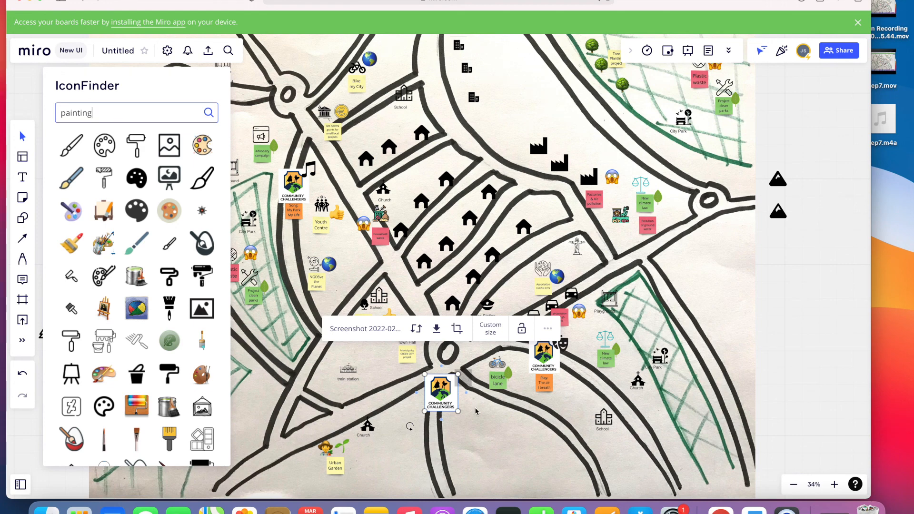
click(471, 381)
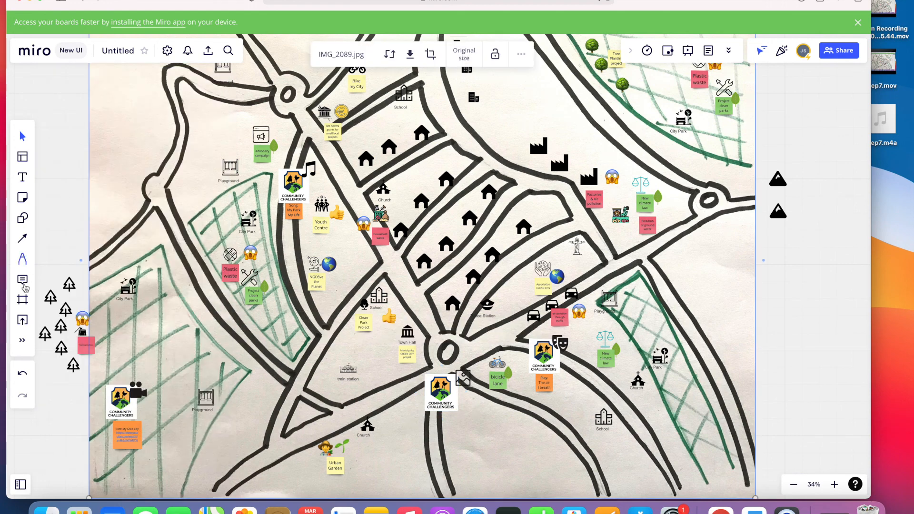
- Add an orange sticky note reading "Visual Art project" directly below the new logo and move the picture icon closer to the logo's corner
key(n)
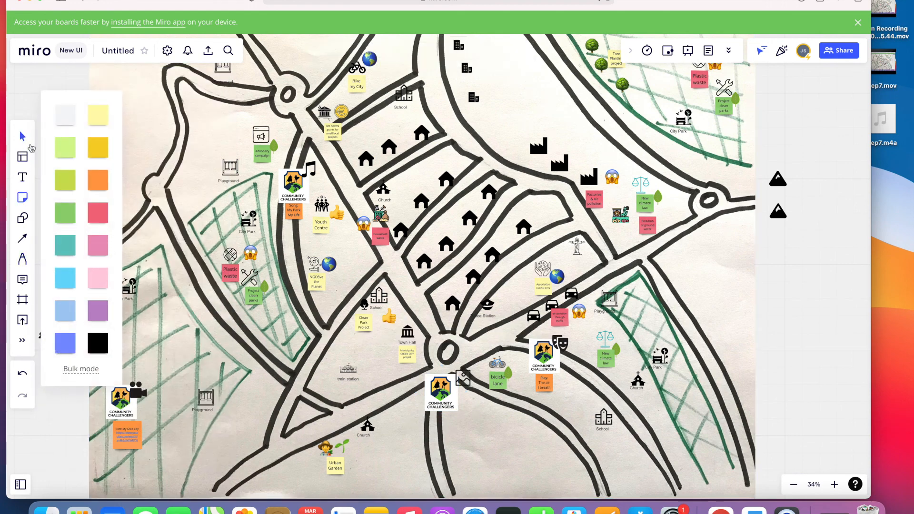
click(102, 186)
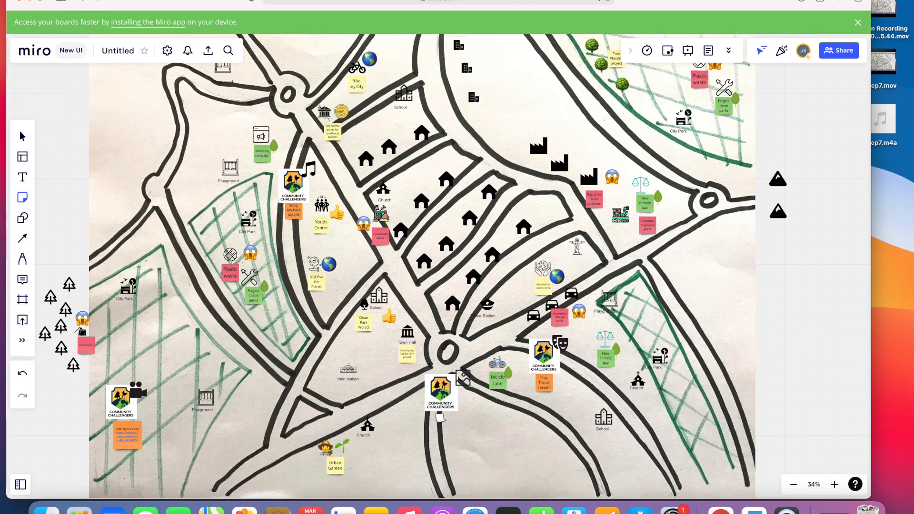
click(440, 418)
text(V)
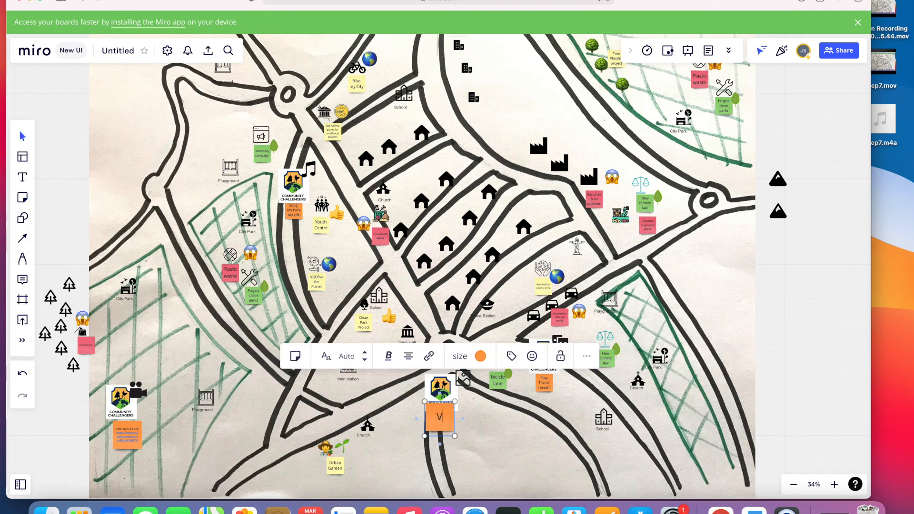
text(isual Art project)
click(471, 423)
drag(429, 412, 432, 420)
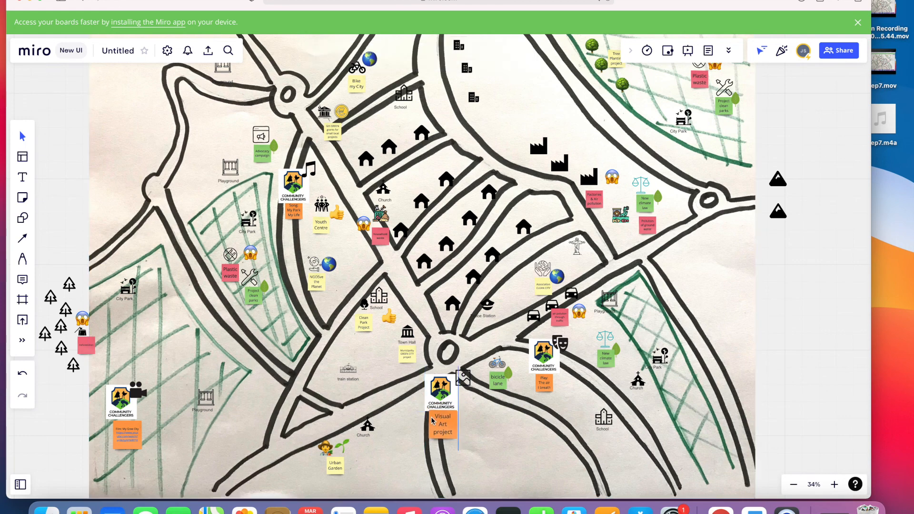
click(450, 435)
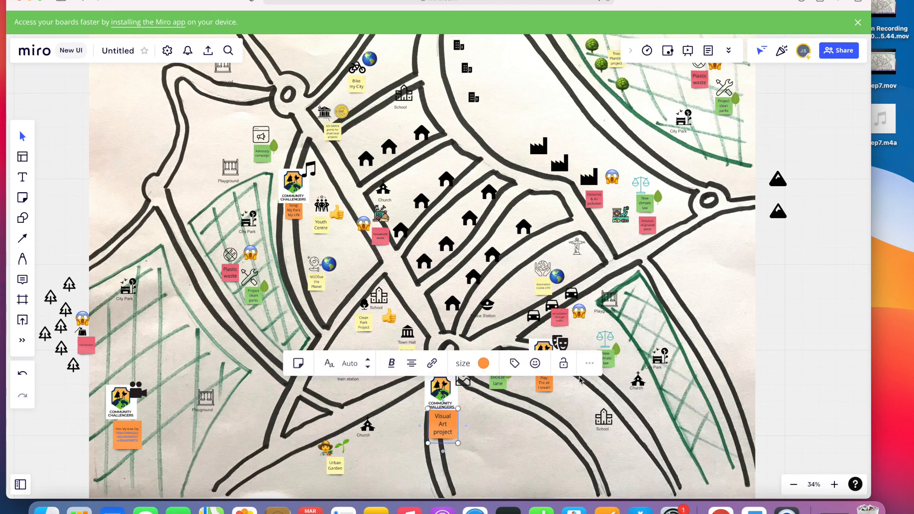
click(525, 430)
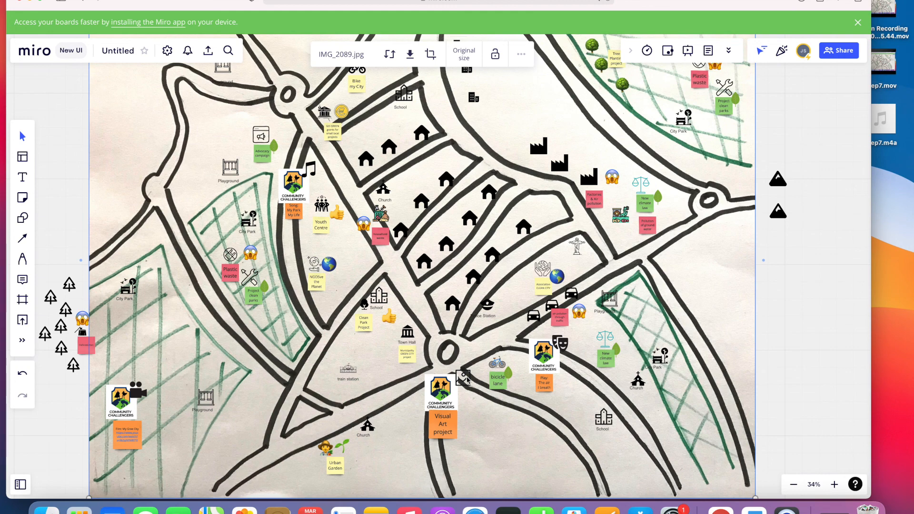
drag(469, 381, 462, 378)
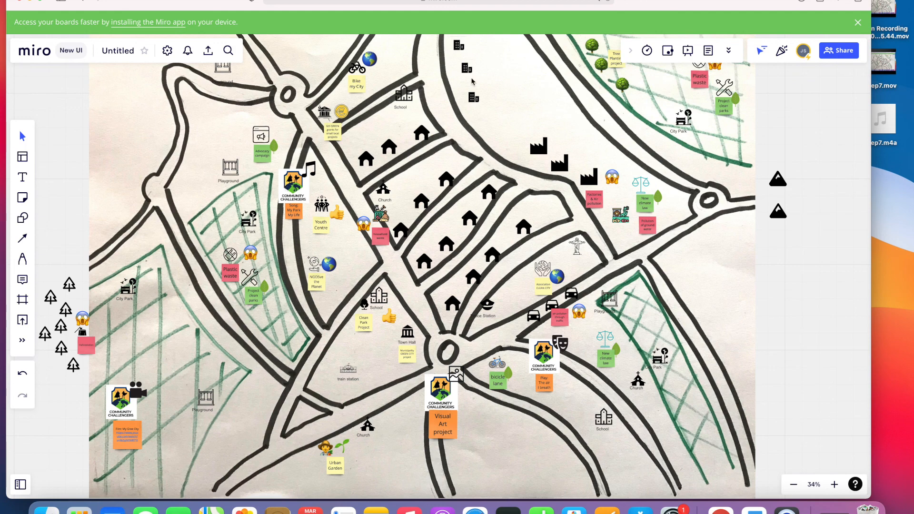
scroll(527, 99, down, 3)
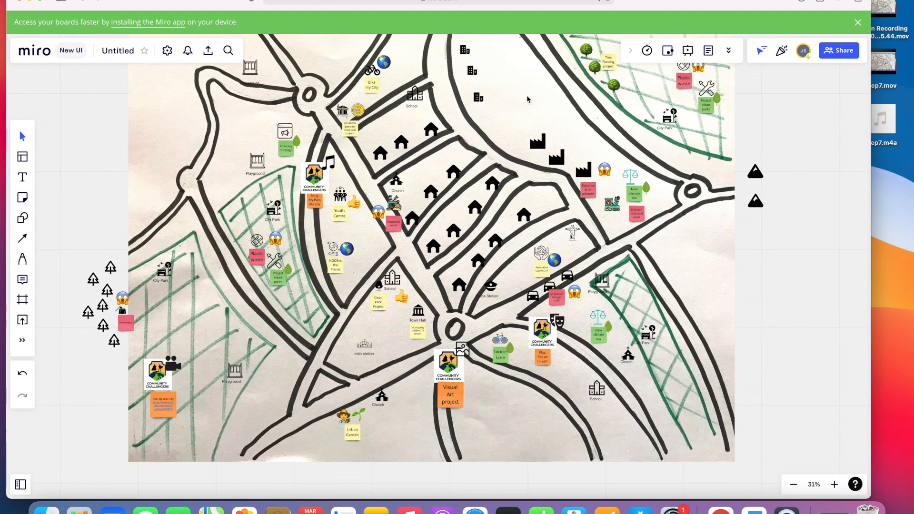
scroll(527, 99, up, 2)
scroll(527, 99, up, 2)
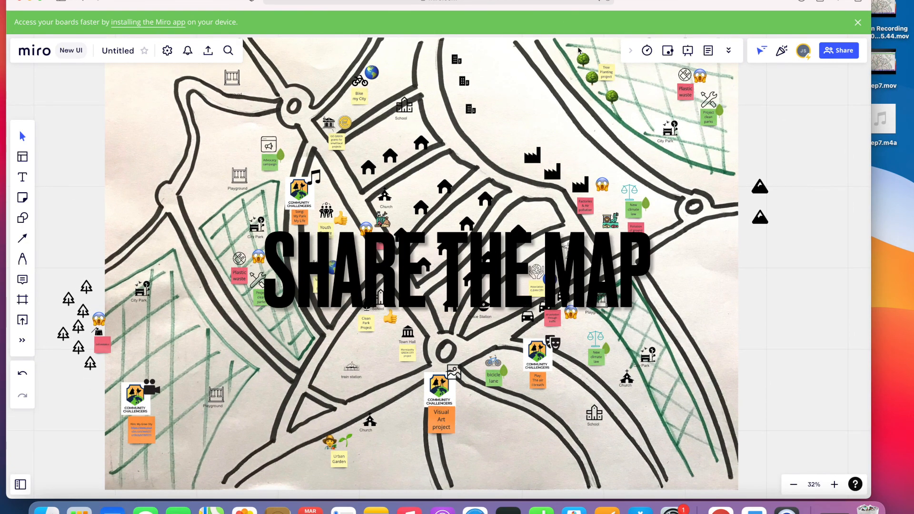
click(729, 52)
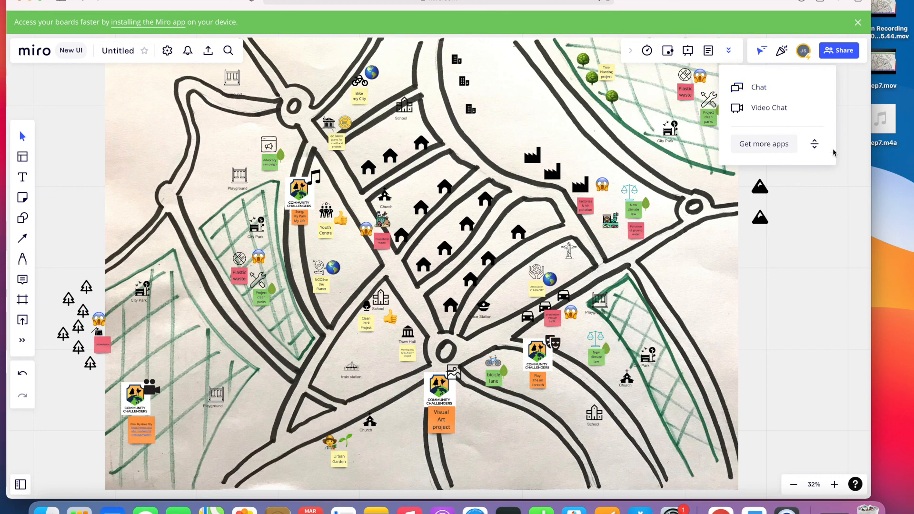
click(817, 188)
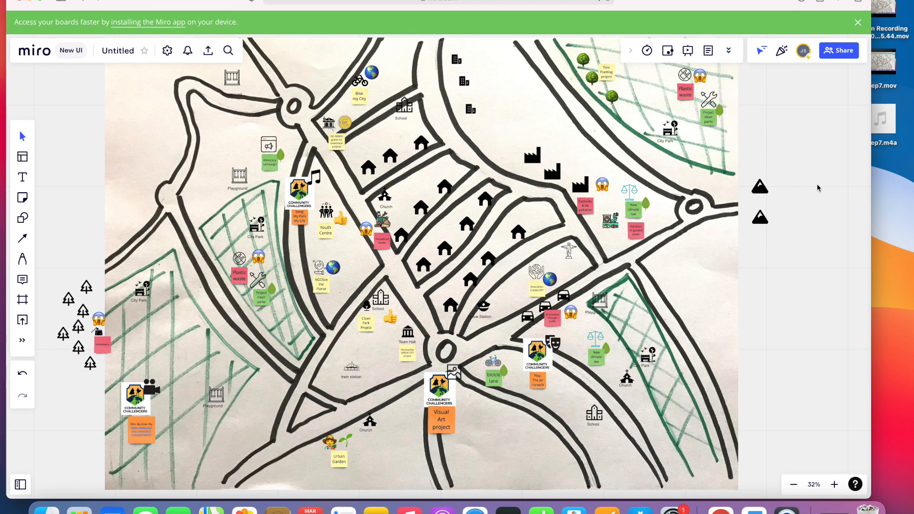